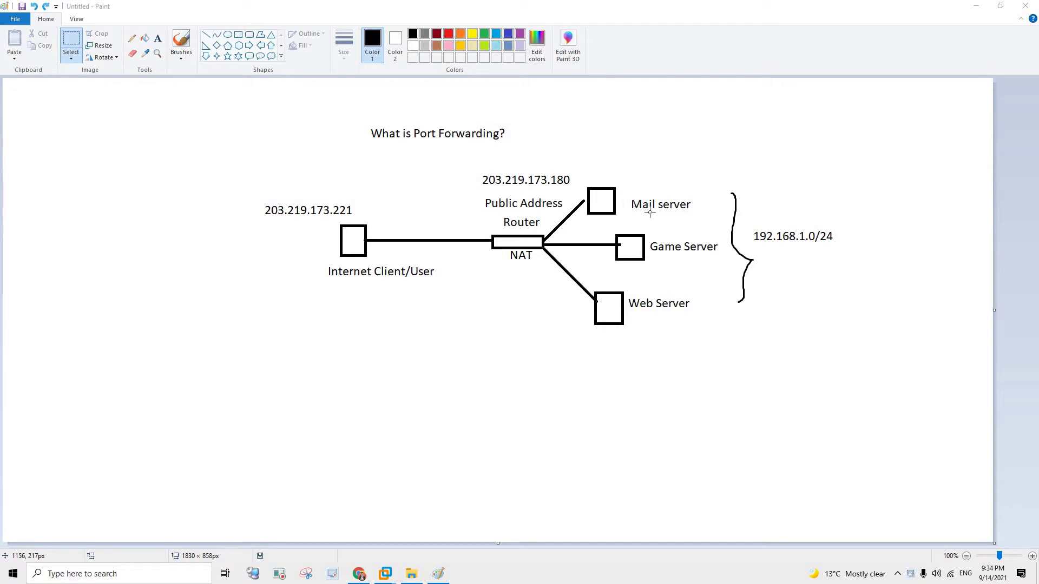
- Mark the Mail server, Game Server and Web Server labels in the diagram
left_click_drag(630, 191, 632, 192)
left_click_drag(704, 216, 704, 215)
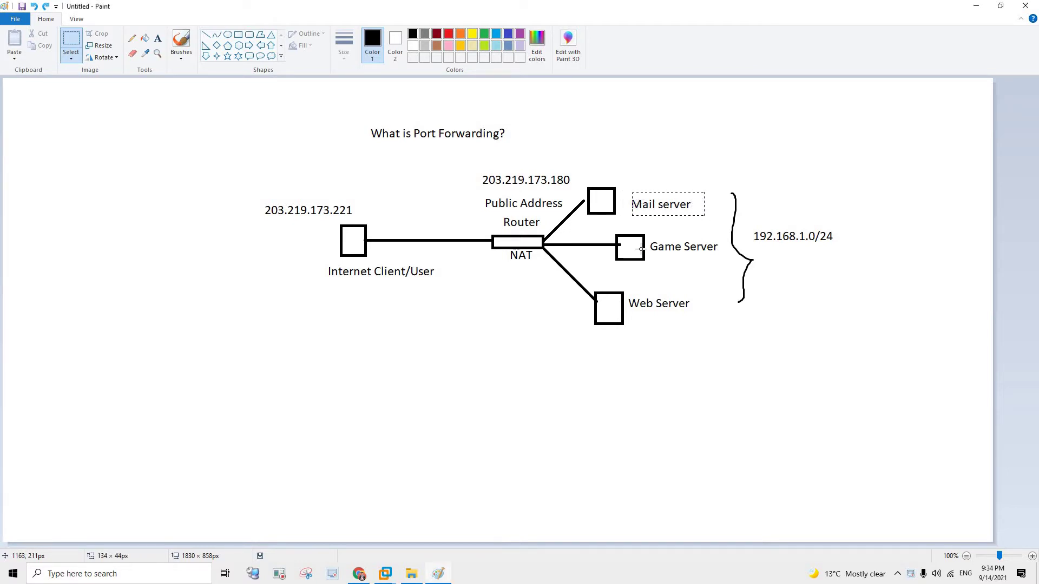
left_click_drag(730, 254, 648, 236)
left_click_drag(630, 295, 696, 317)
left_click(733, 335)
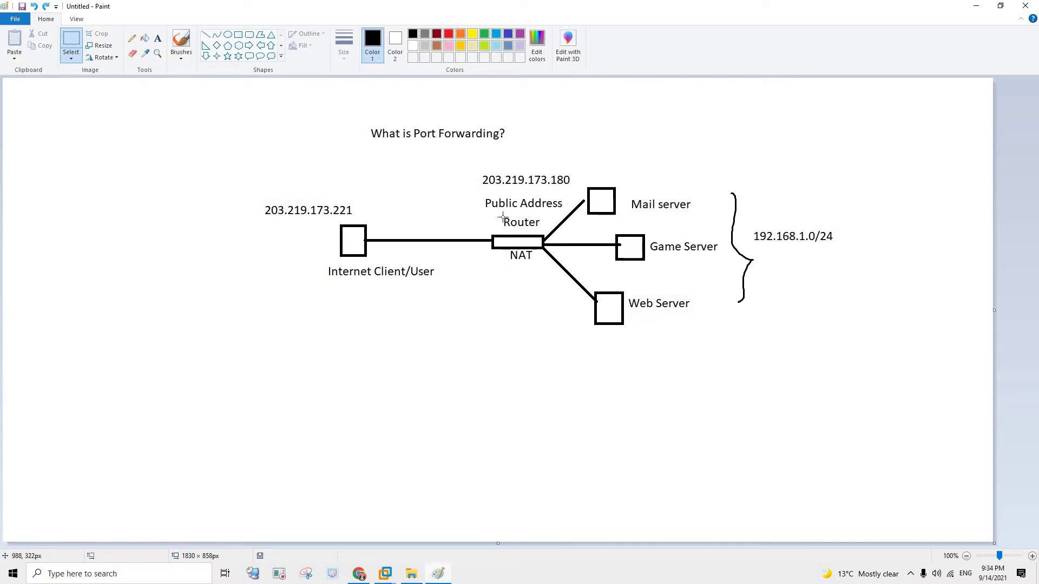
- Mark the public address 203.219.173.180, Mail server, 192.168.1.0/24 subnet and NAT labels
left_click_drag(479, 168, 574, 191)
left_click_drag(628, 199, 697, 213)
left_click_drag(749, 223, 844, 248)
left_click_drag(844, 248, 845, 248)
left_click_drag(475, 170, 575, 190)
left_click_drag(503, 249, 537, 264)
- Add a sample user name as text beneath the Internet Client/User label
left_click(158, 39)
left_click(347, 286)
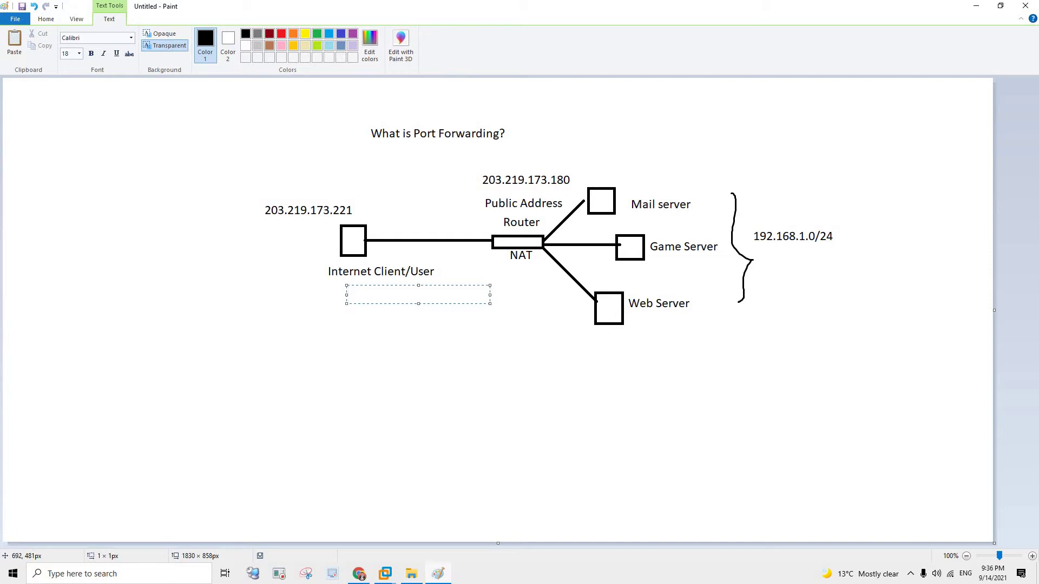
type("John")
left_click(355, 293)
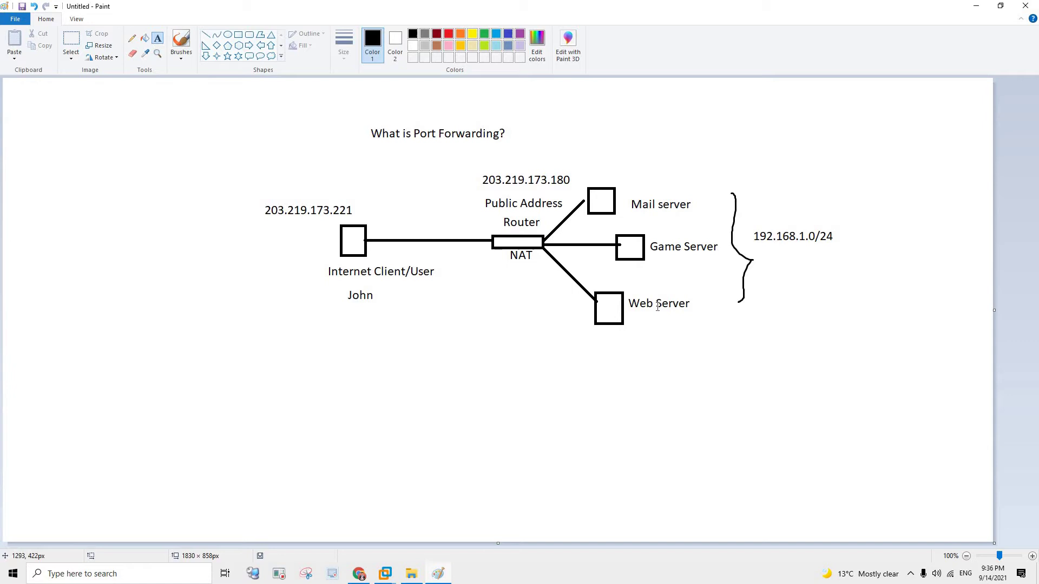
- Discard trial text boxes near Web Server and Router, and start a label below the name
left_click_drag(651, 303, 704, 305)
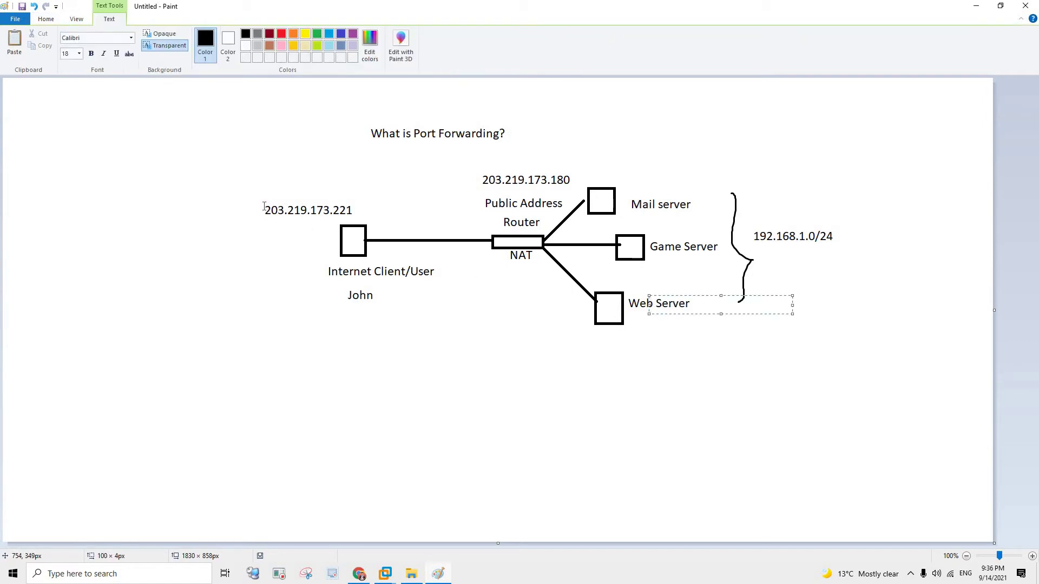
left_click(678, 307)
left_click(672, 291)
left_click(576, 302)
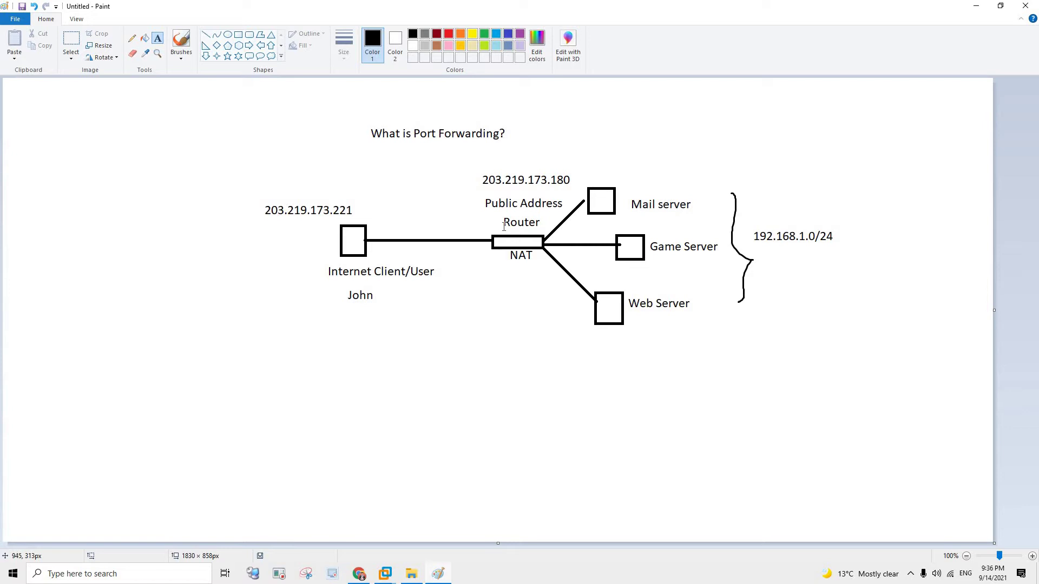
left_click(503, 226)
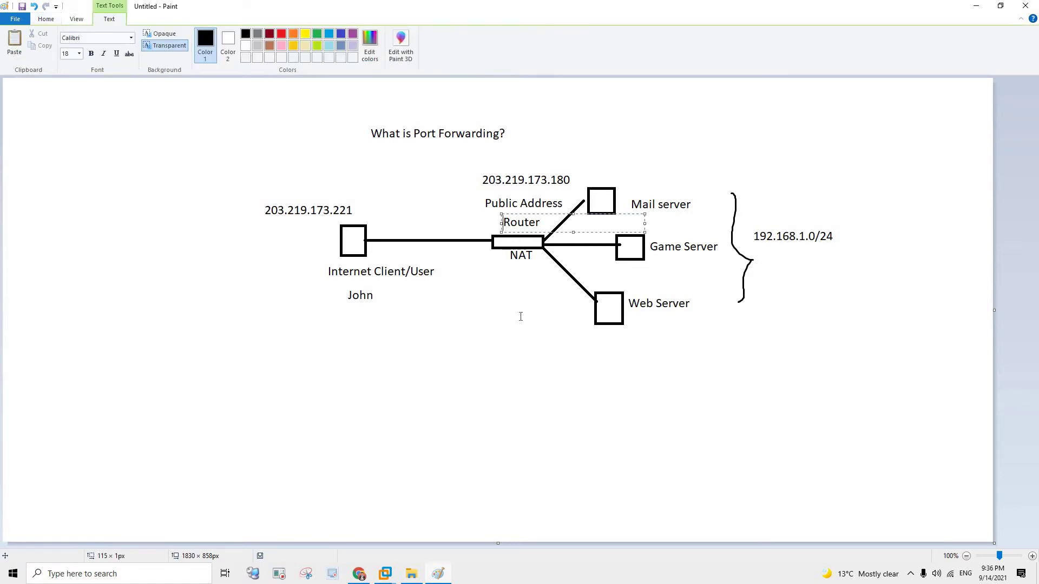
left_click(520, 317)
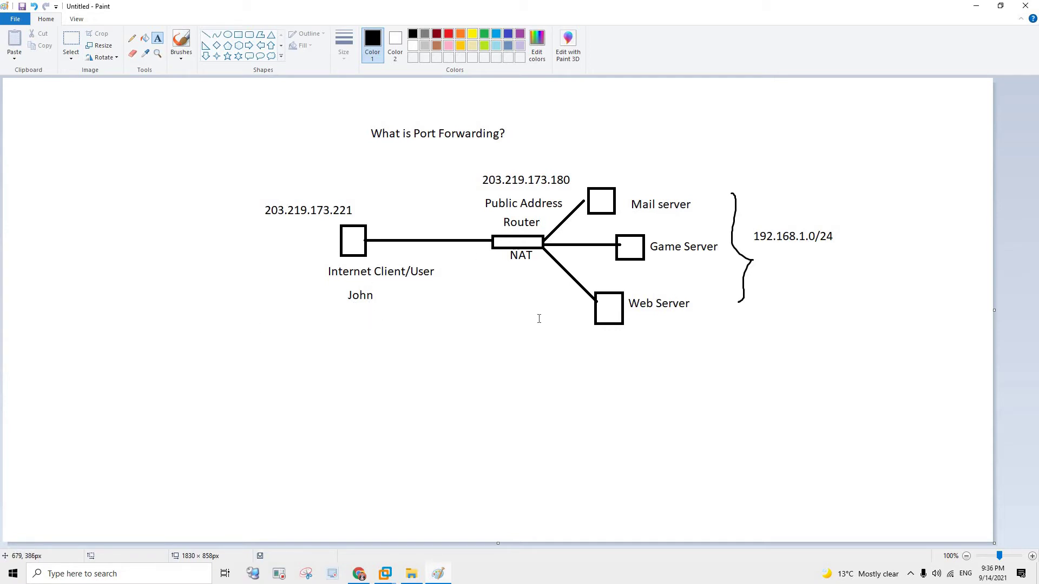
left_click(256, 317)
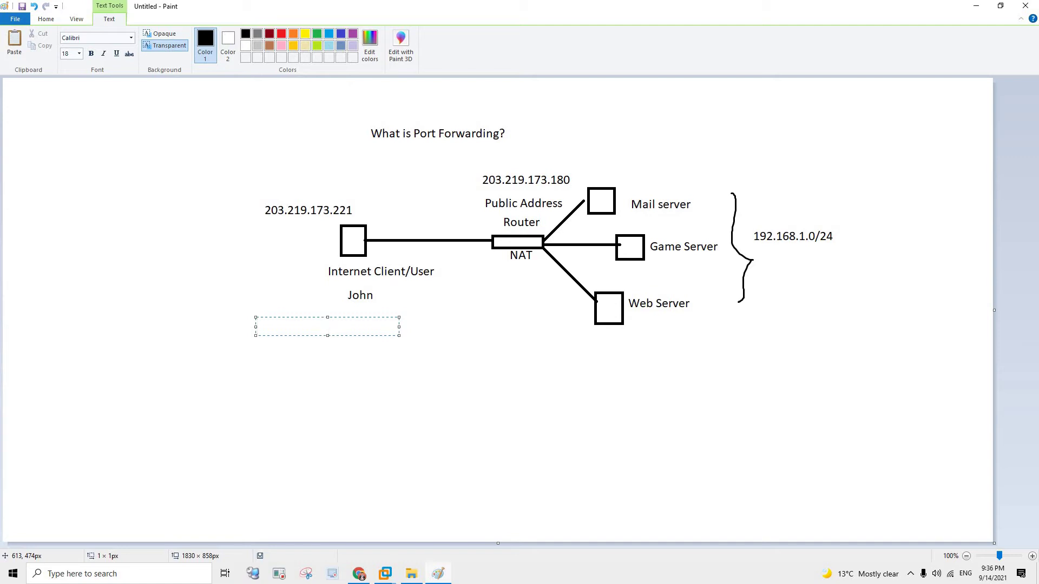
type("203.219.173.221:")
type("80")
left_click(383, 347)
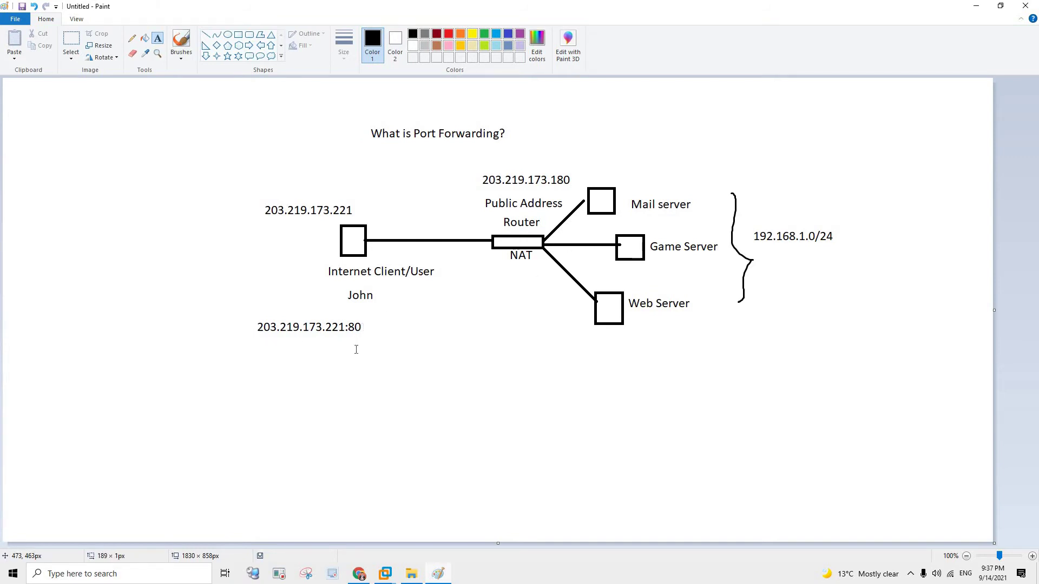
left_click_drag(357, 339, 401, 341)
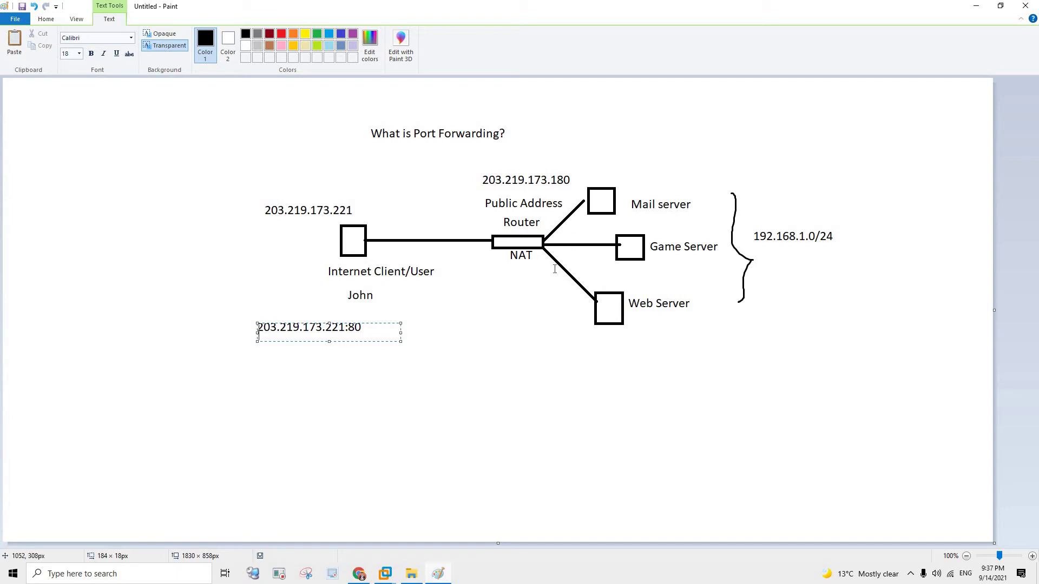
- Draw a straight line from NAT to the Web Server box and undo a stray line
left_click(54, 22)
left_click(206, 35)
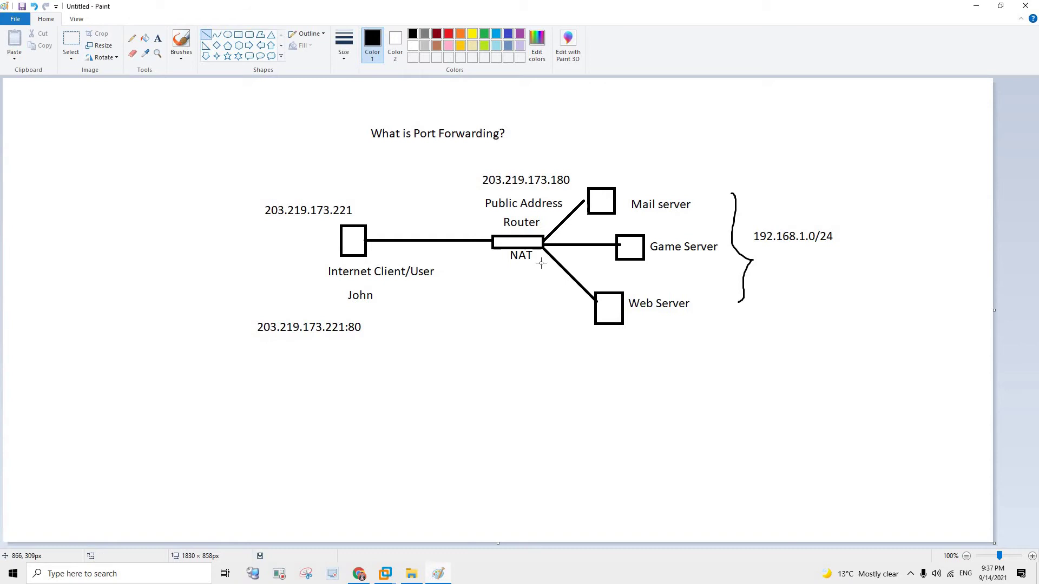
mouse_move(538, 258)
left_mouse_down()
mouse_move(589, 310)
mouse_move(575, 309)
mouse_move(591, 313)
left_mouse_up()
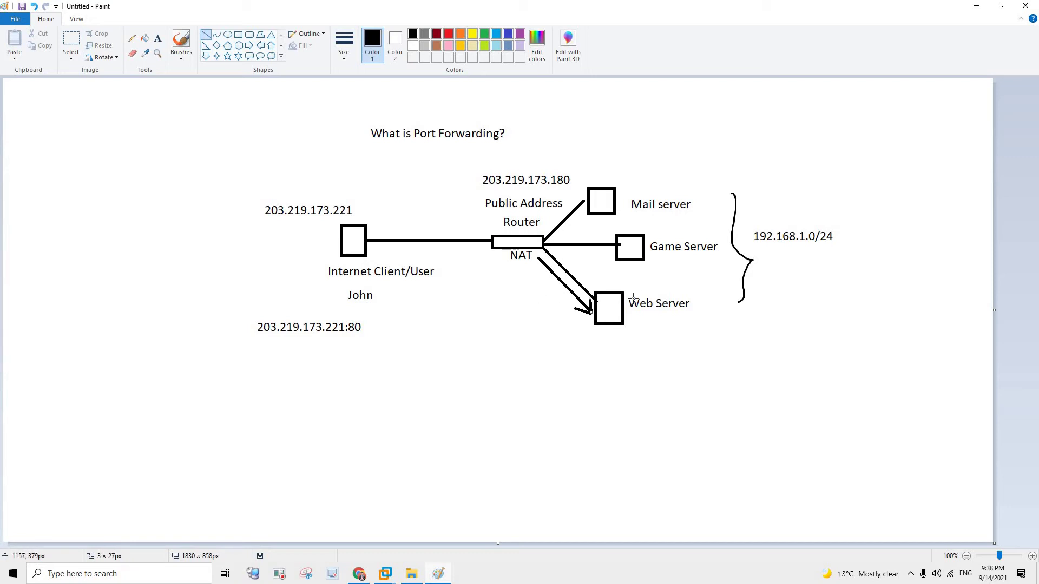
mouse_move(625, 293)
left_mouse_down()
mouse_move(681, 318)
mouse_move(690, 297)
left_mouse_up()
key("ctrl+z")
- Bring up the server VM's command prompt, reposition it, then minimise it
mouse_move(385, 575)
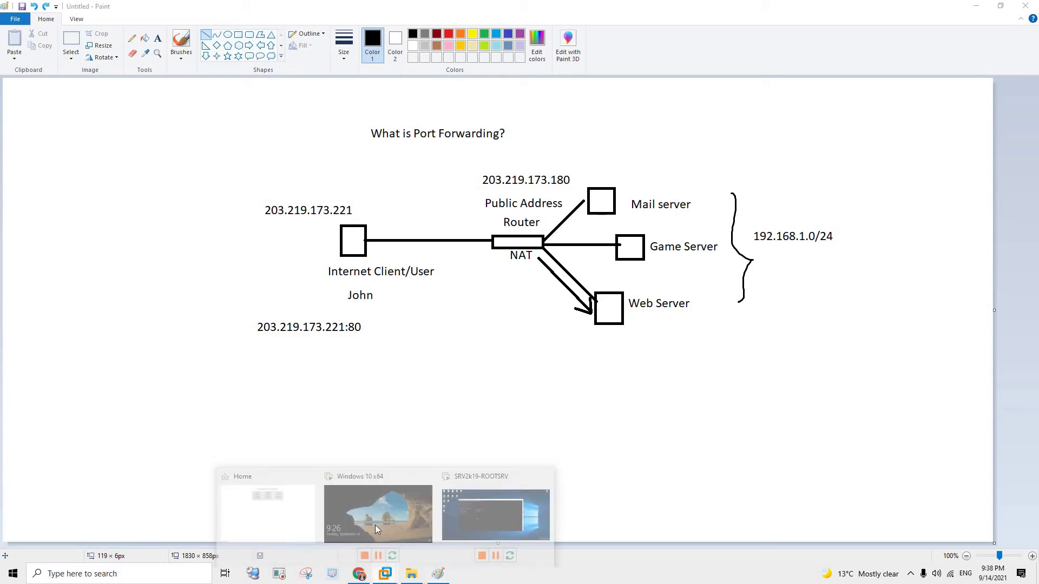
left_click(508, 503)
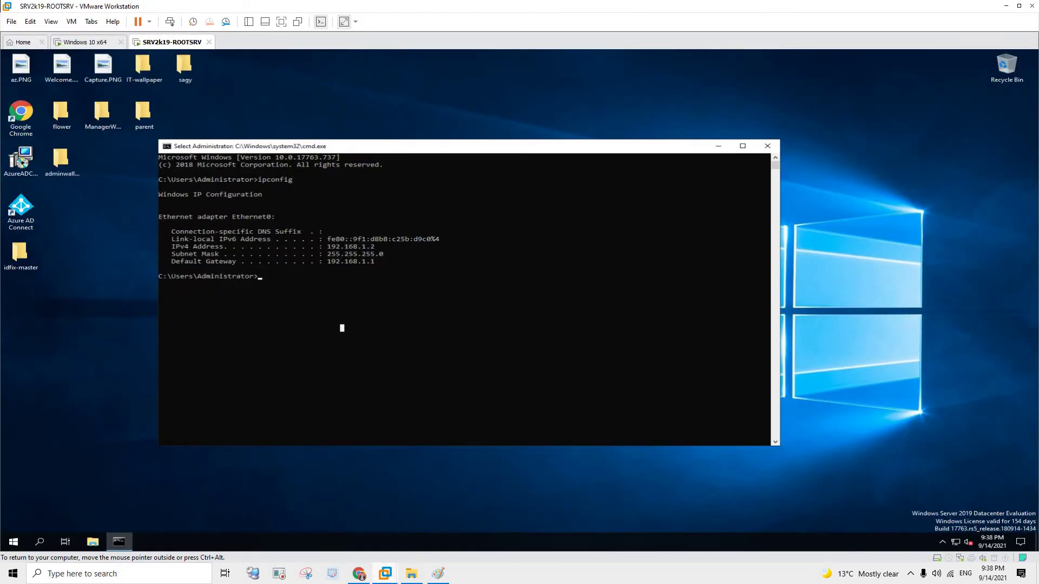
mouse_move(402, 146)
left_mouse_down()
mouse_move(585, 222)
mouse_move(411, 148)
left_mouse_up()
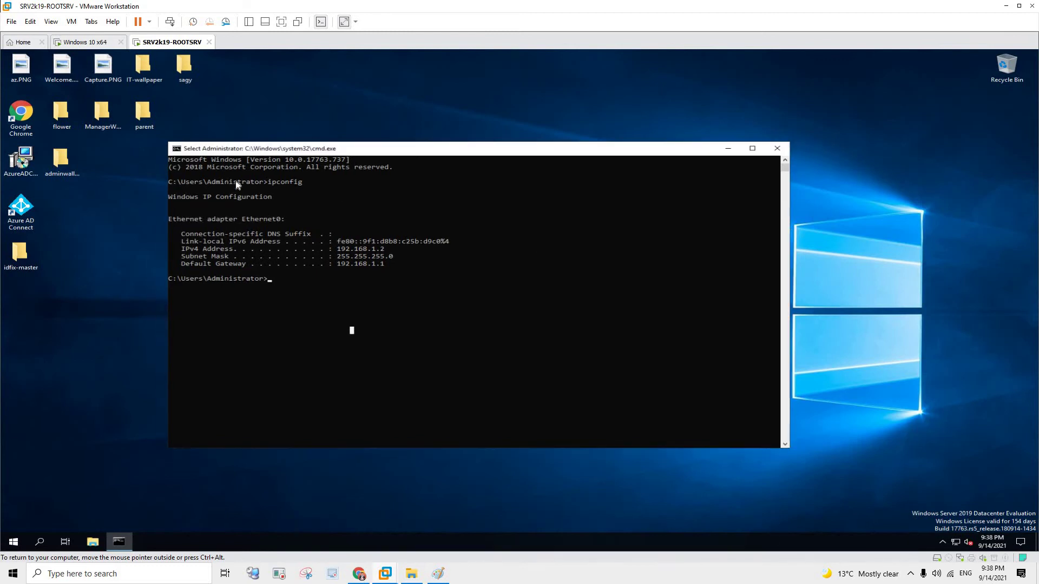
left_click_drag(325, 148, 294, 142)
left_click(698, 144)
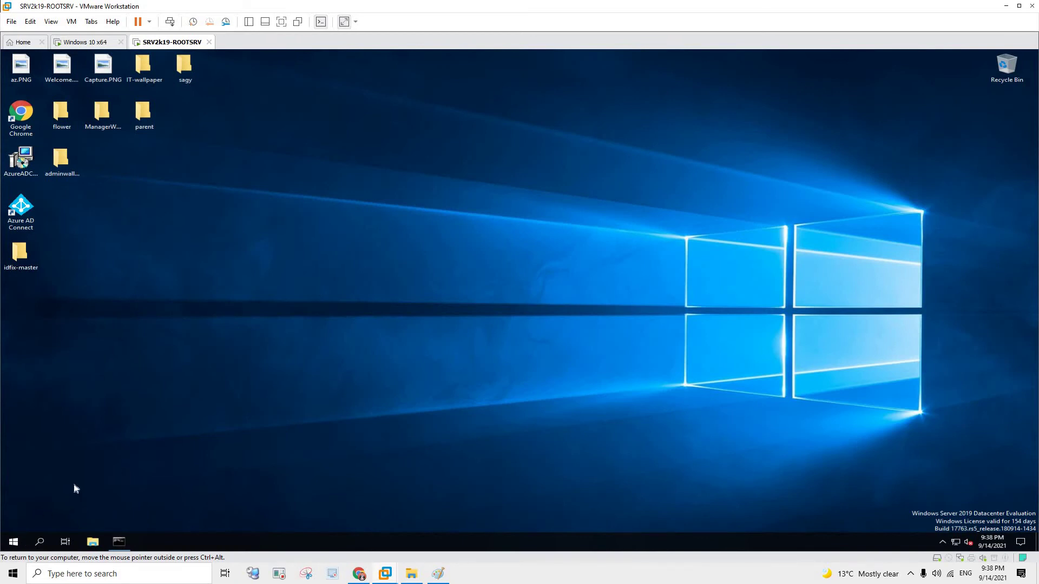
- Launch Server Manager maximised and start IIS Manager from its Tools menu
key("super")
key("Return")
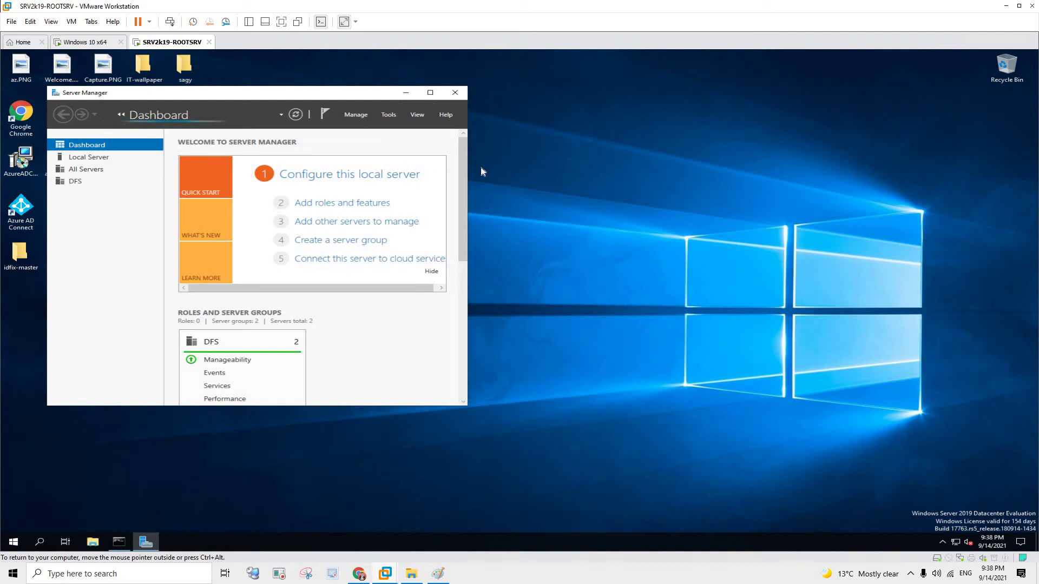
left_click(430, 93)
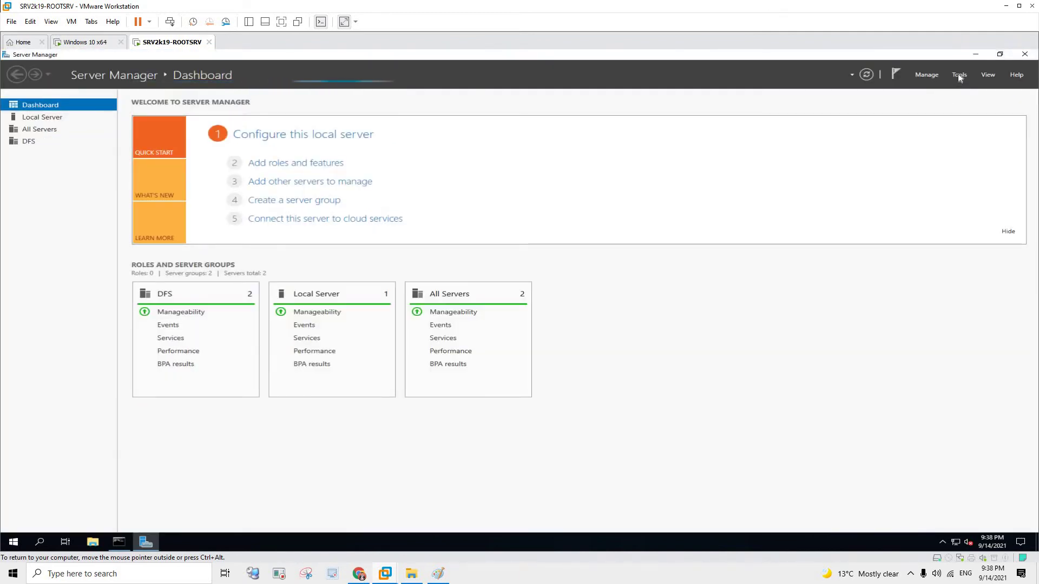
left_click(958, 74)
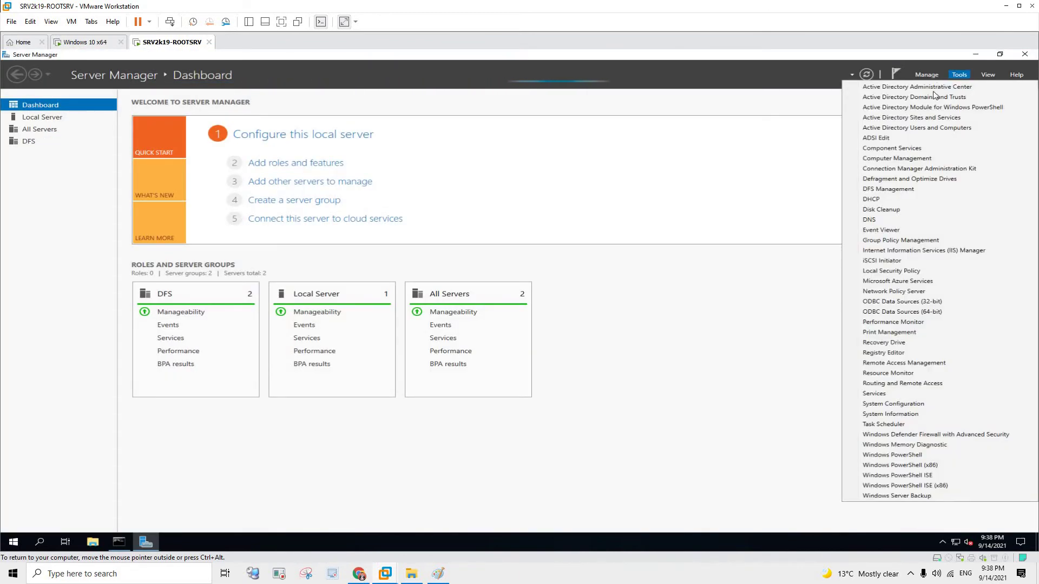
left_click(929, 252)
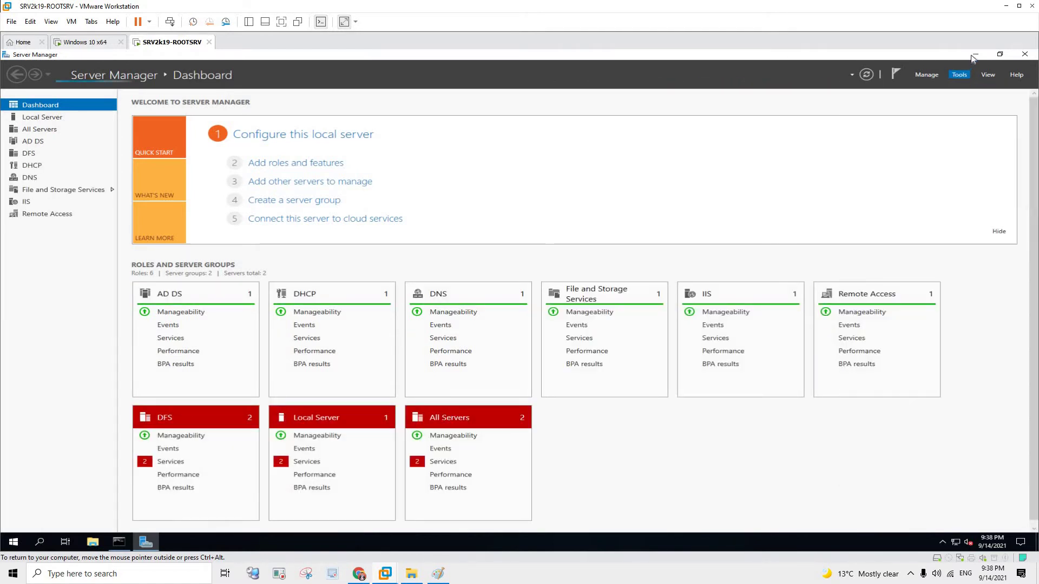
left_click(976, 54)
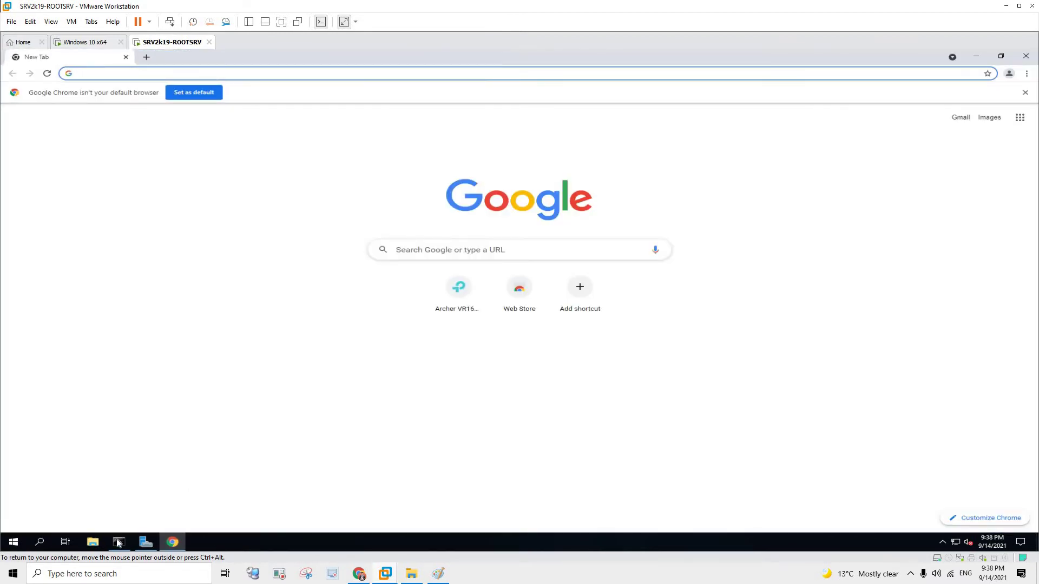
- Check the ipconfig output, then browse to 192.168.1.2 in Chrome
left_click(120, 542)
left_click(142, 74)
type("192")
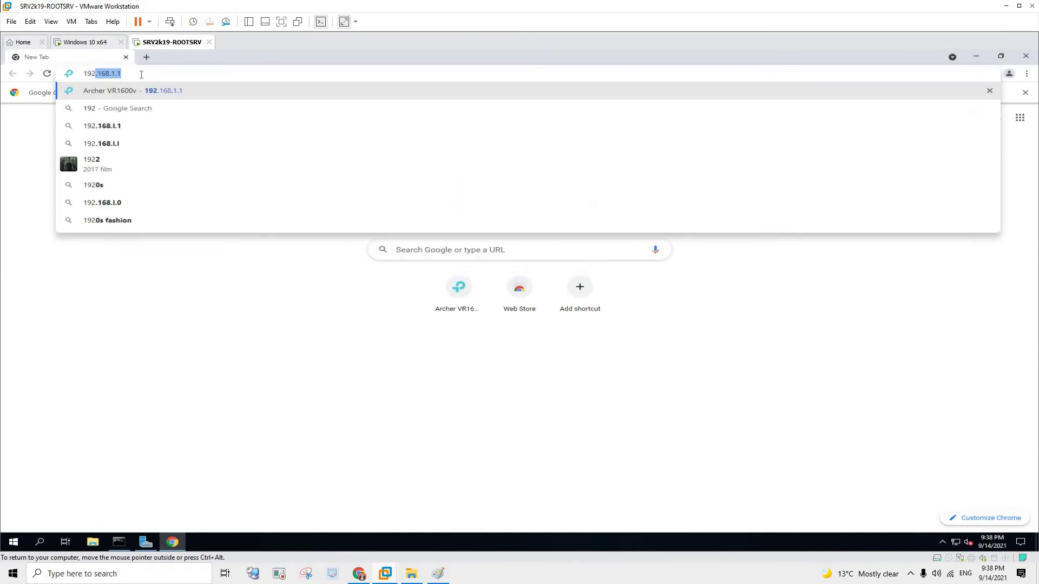
type(".1")
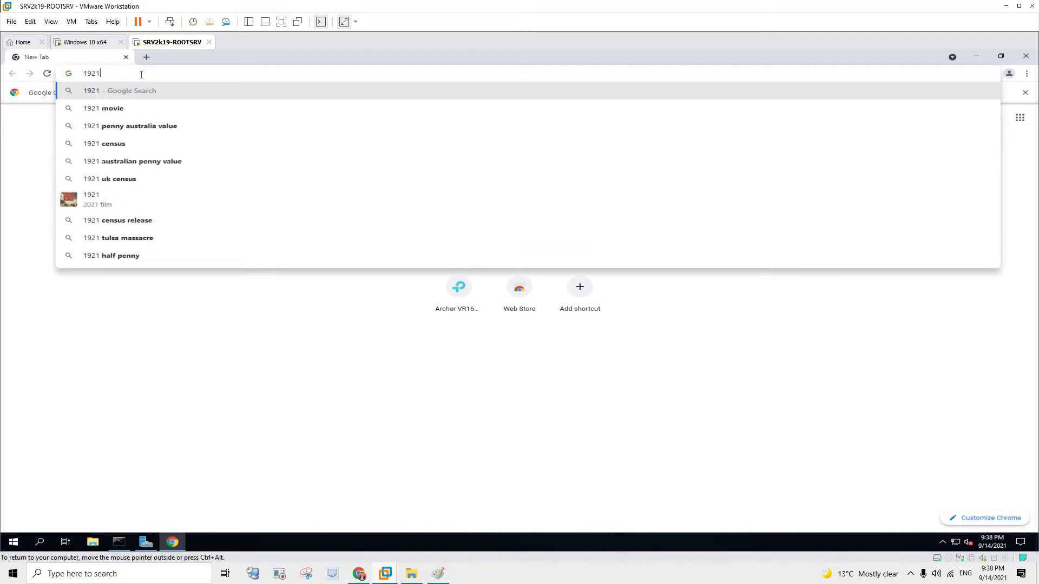
key("BackSpace")
type(".168.1.2")
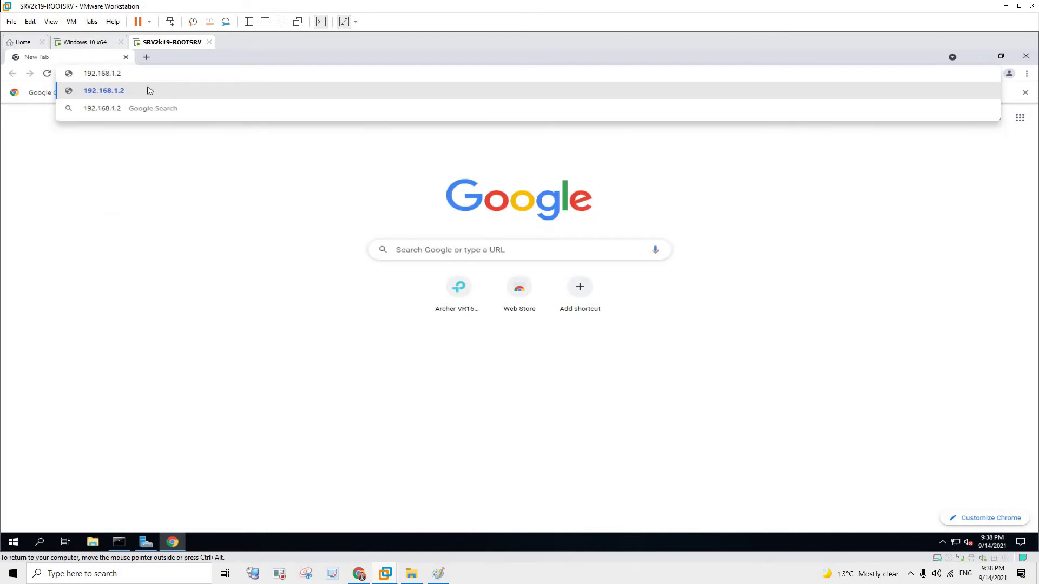
key("Return")
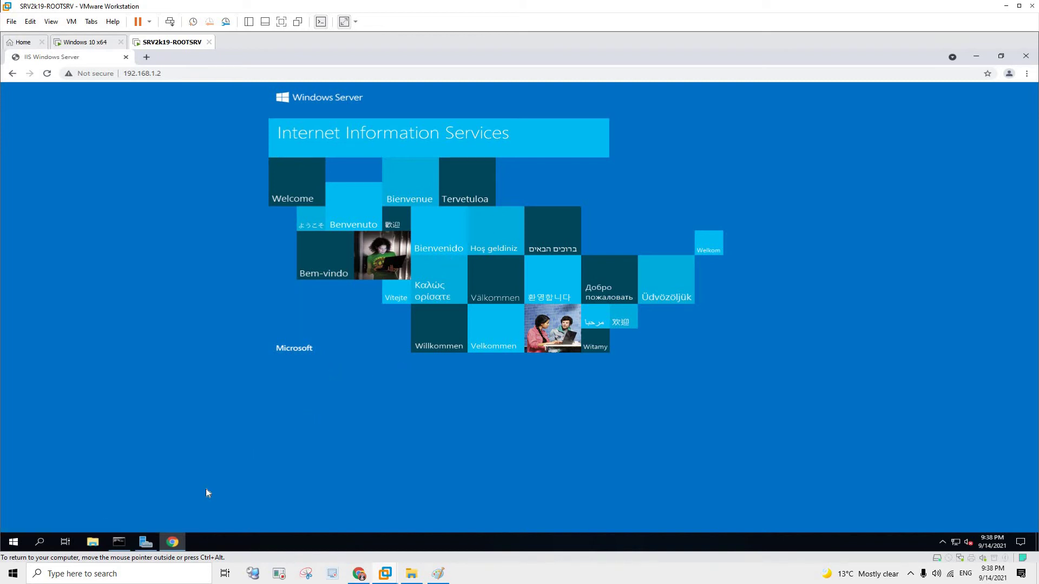
- Open C:\inetpub\wwwroot\iisstart.htm in Notepad
left_click(97, 546)
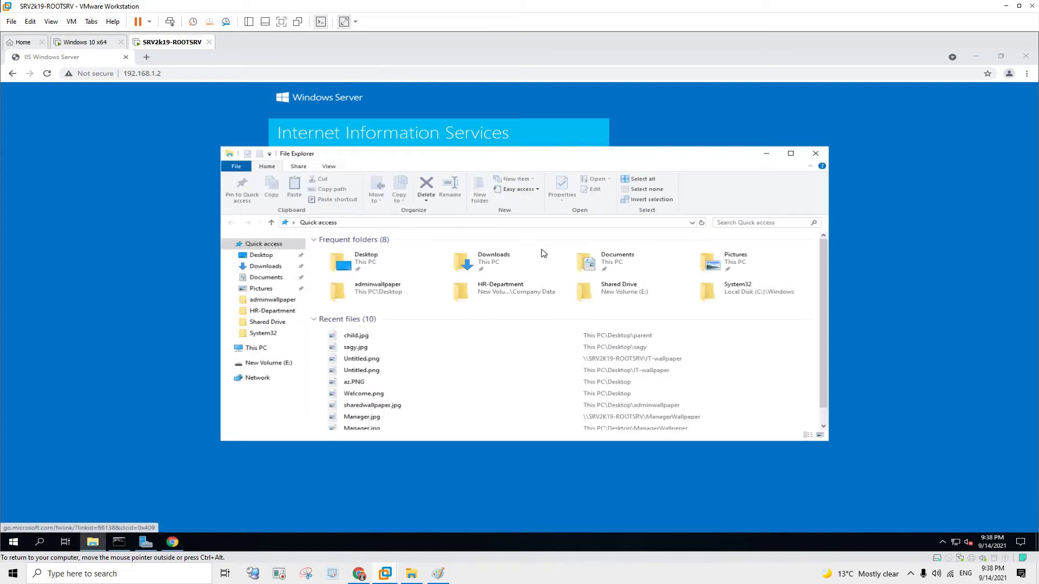
left_click_drag(331, 158, 550, 186)
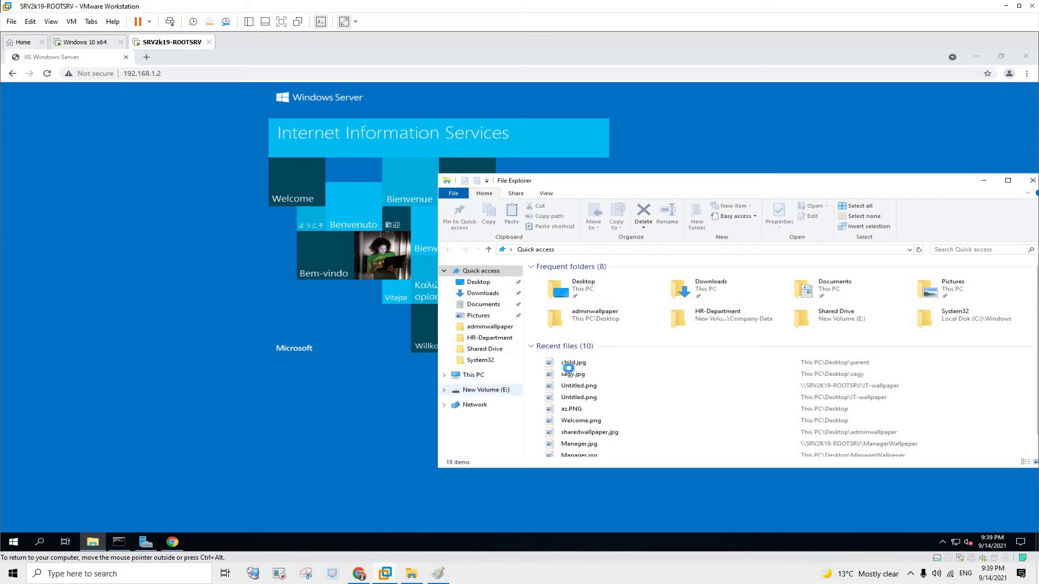
left_click(475, 375)
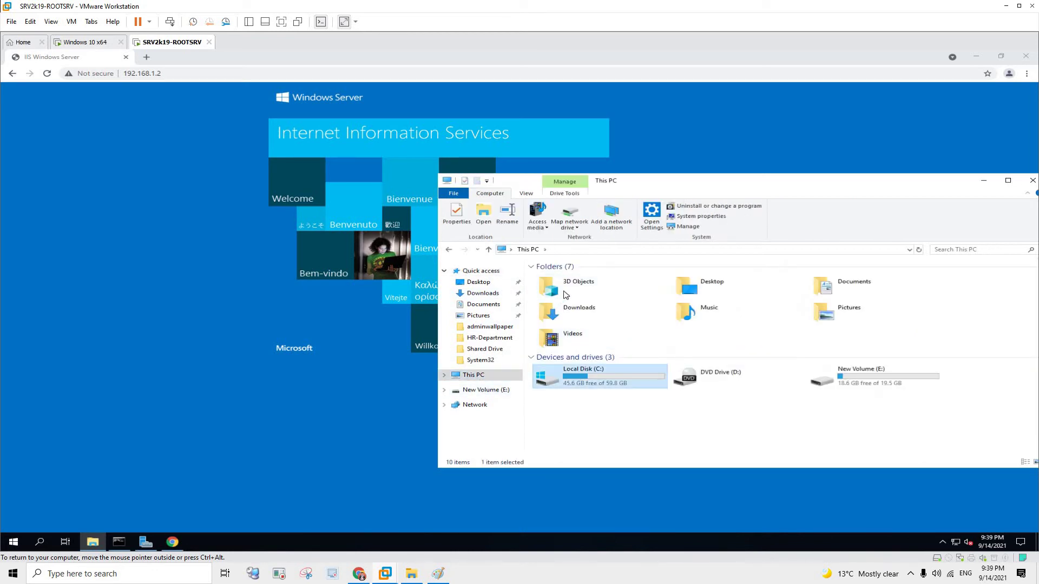
double_click(582, 376)
double_click(595, 294)
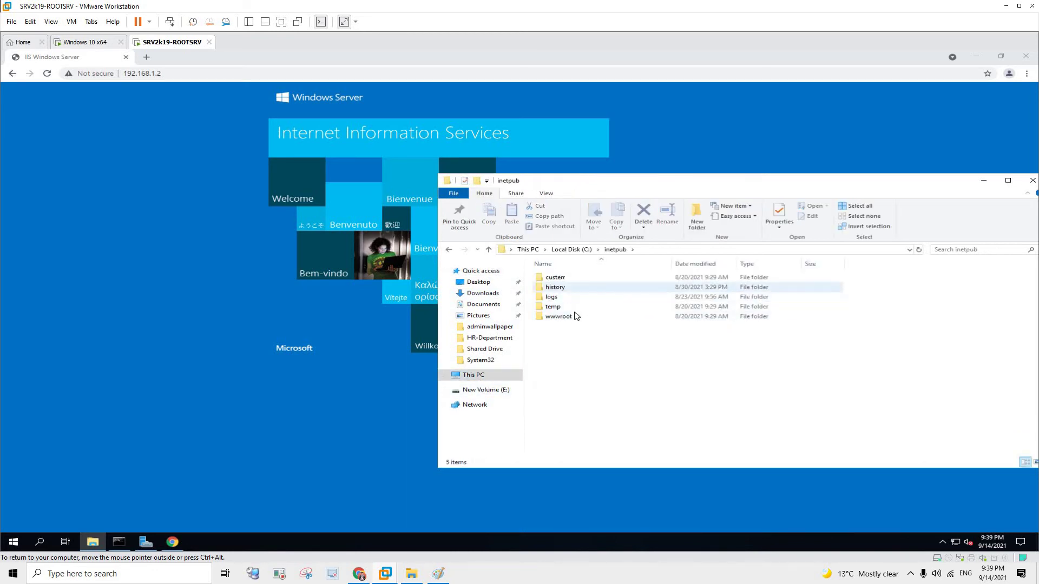
double_click(576, 320)
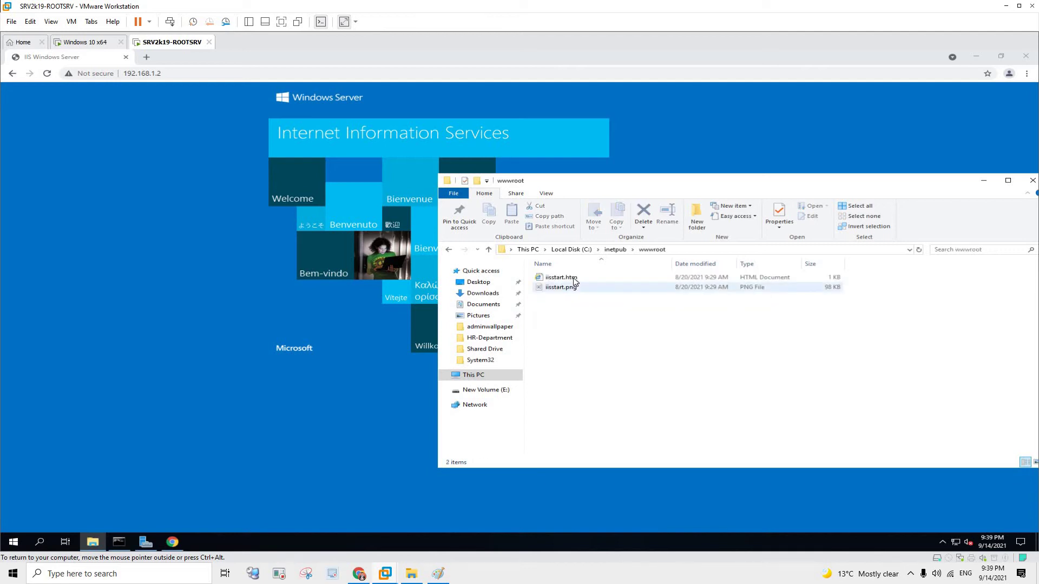
right_click(575, 278)
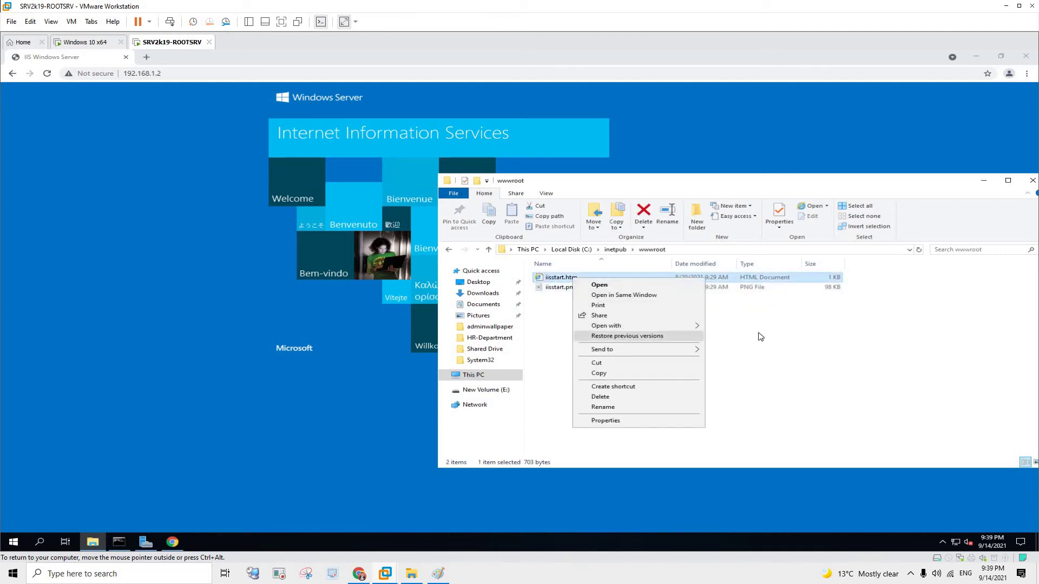
mouse_move(639, 326)
left_click(734, 358)
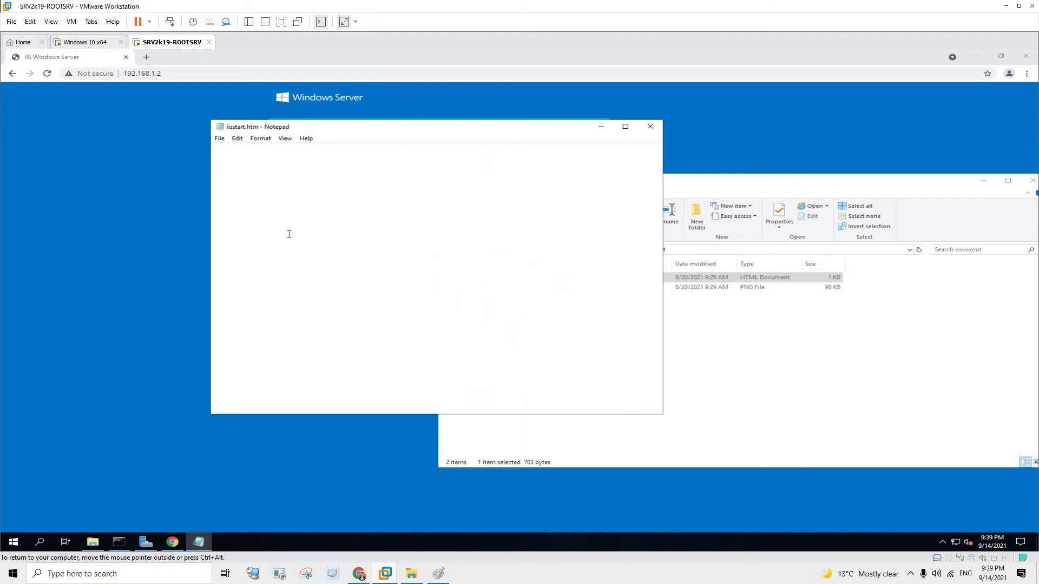
- Insert an <h1> 'Welcome to the technotrouts' heading after the <body> tag and close Notepad
scroll(281, 374, "down", 1)
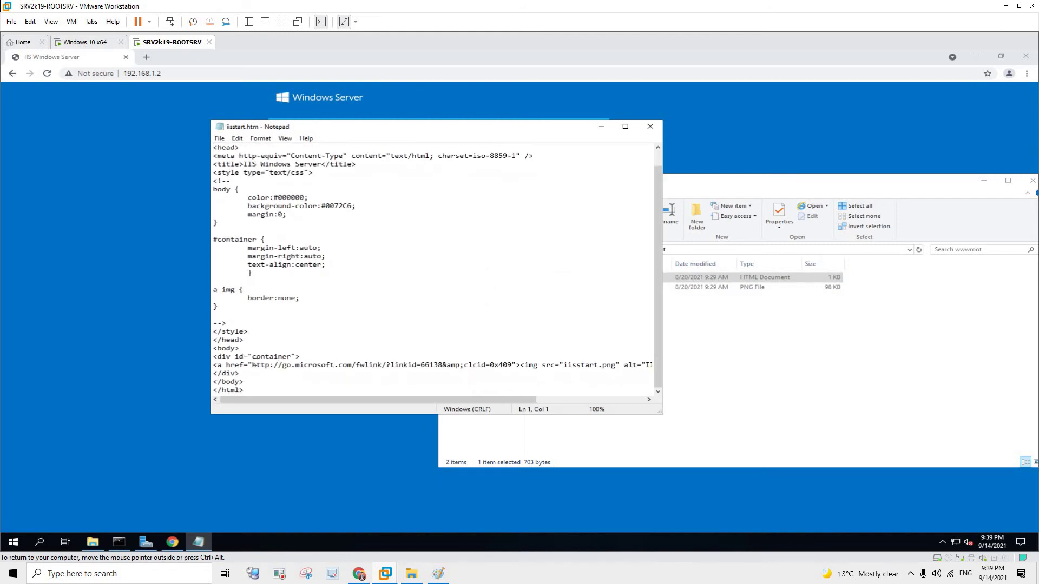
left_click(303, 350)
key("Return")
type("<h1>This")
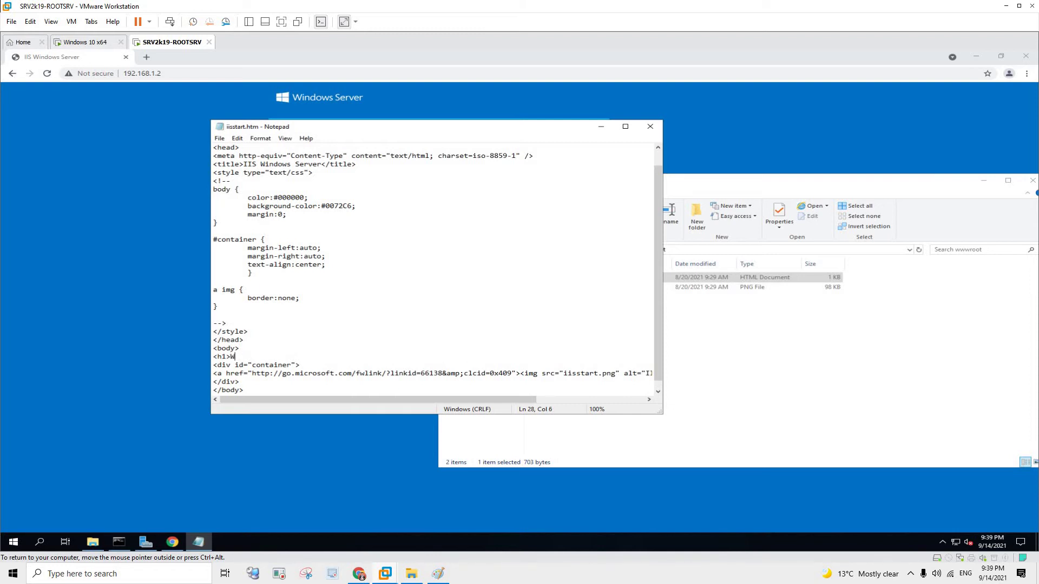
type("Welcome to the technotrouts</h1>")
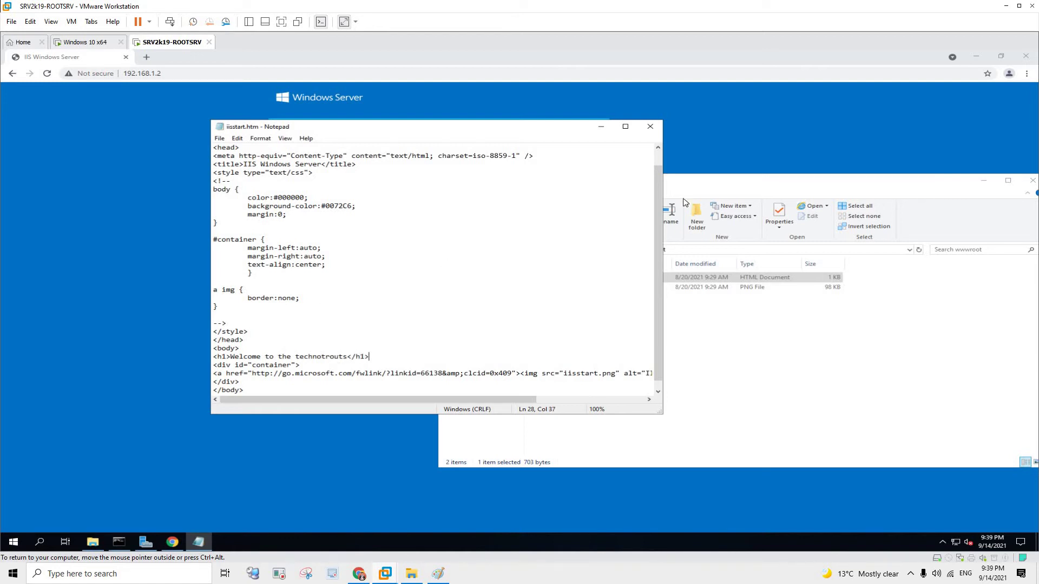
left_click(650, 126)
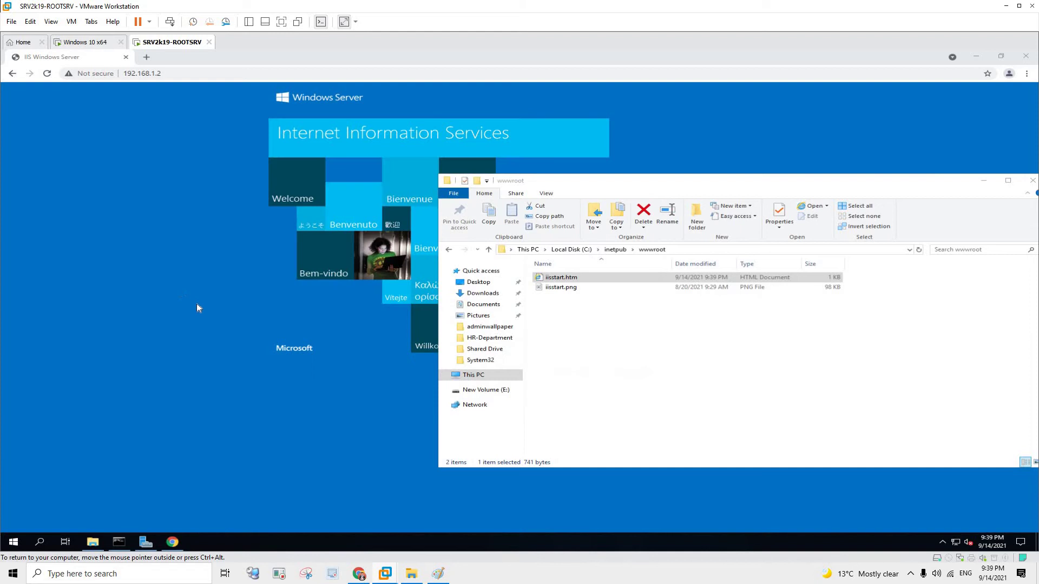
- Save iisstart.htm, reload 192.168.1.2 to see the new heading, then minimise Chrome
left_click(196, 303)
key("F5")
left_click_drag(211, 102, 78, 101)
double_click(357, 56)
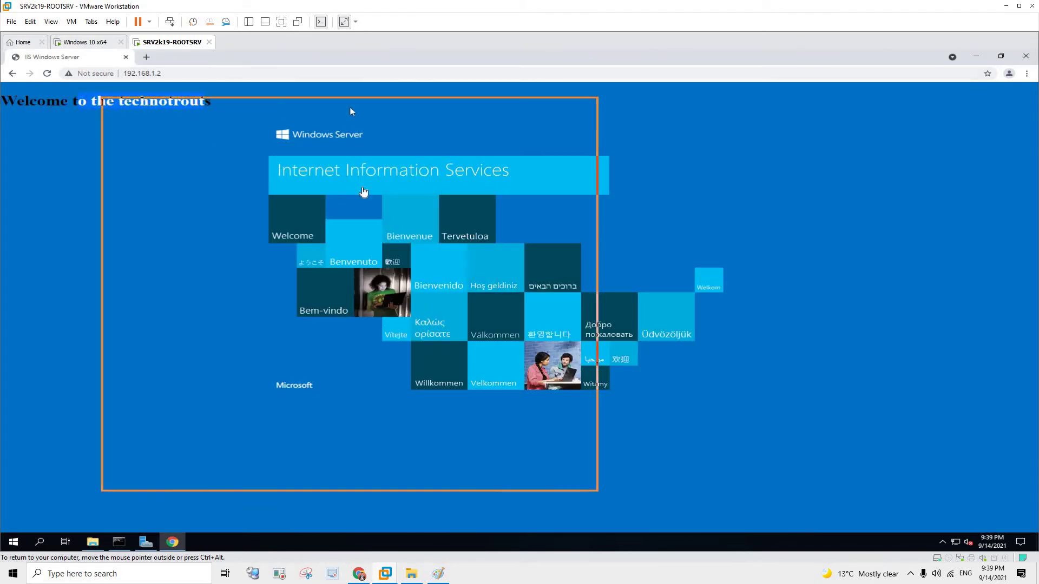
key("super+Up")
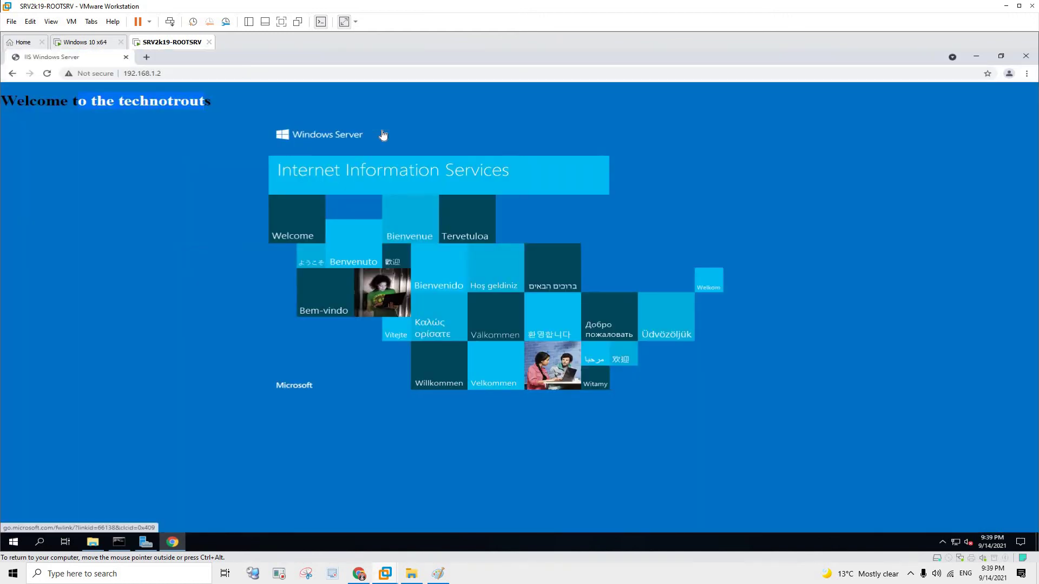
left_click(978, 58)
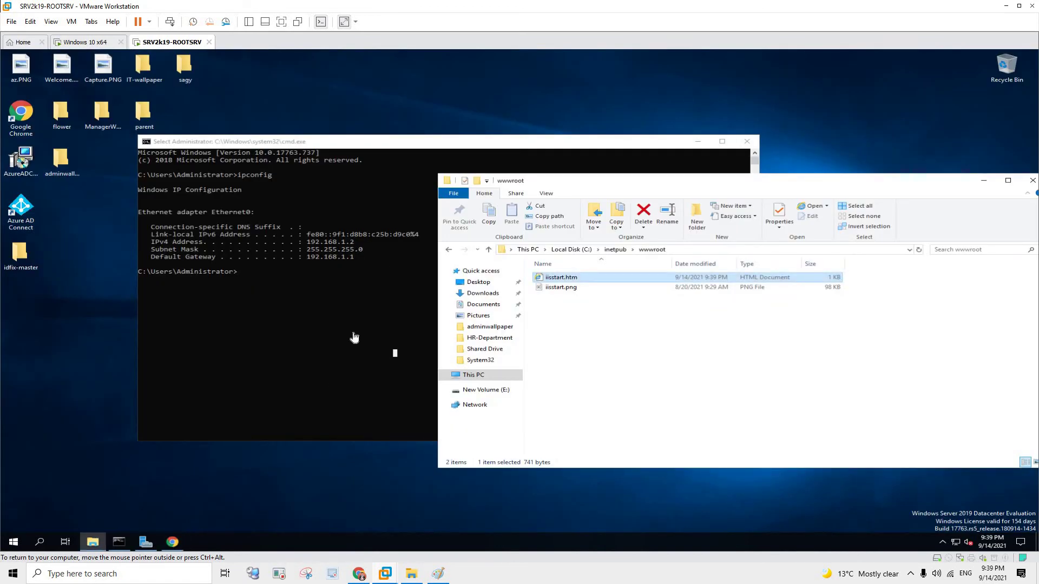
- Open a new Chrome tab, then select the Default Gateway 192.168.1.1 line in ipconfig output
left_click(208, 71)
key("alt+Tab")
key("ctrl+t")
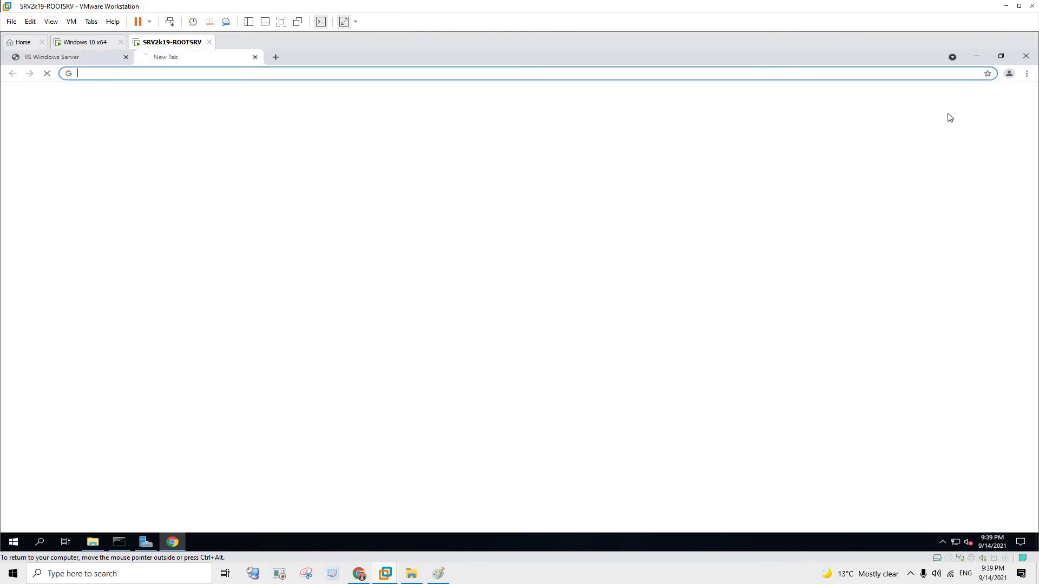
left_click(172, 542)
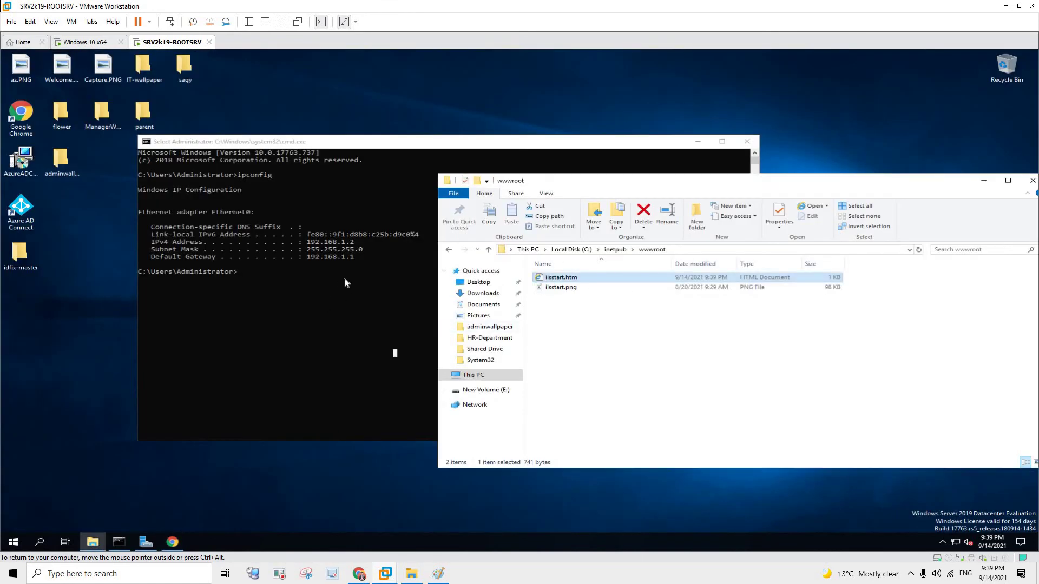
left_click(347, 283)
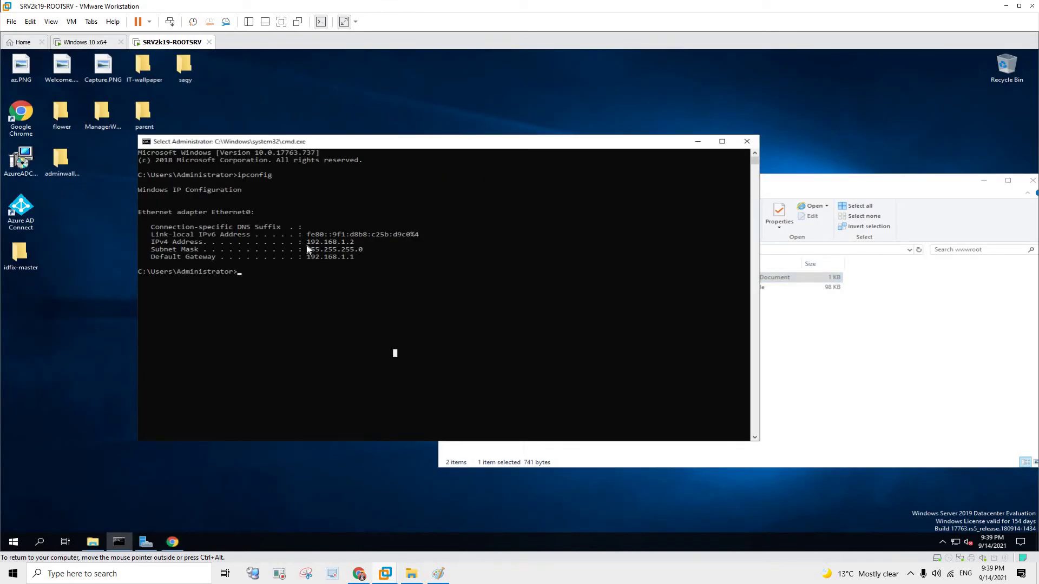
left_click_drag(233, 175, 271, 175)
left_click_drag(152, 257, 355, 258)
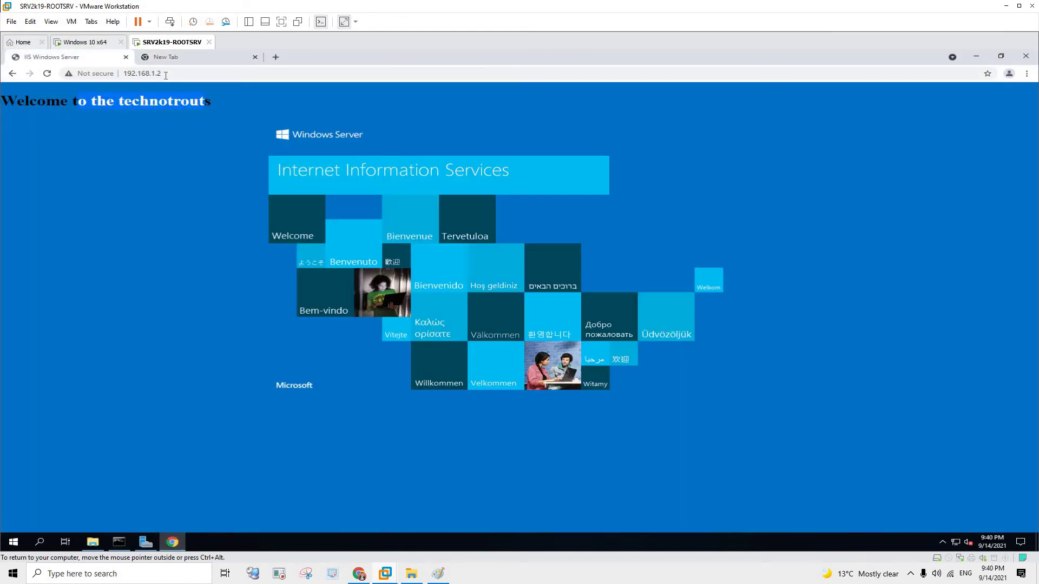
- Log in to the router at 192.168.1.1 with its username and password, then expand Advanced > NAT Forwarding
key("ctrl+Tab")
type("192.1")
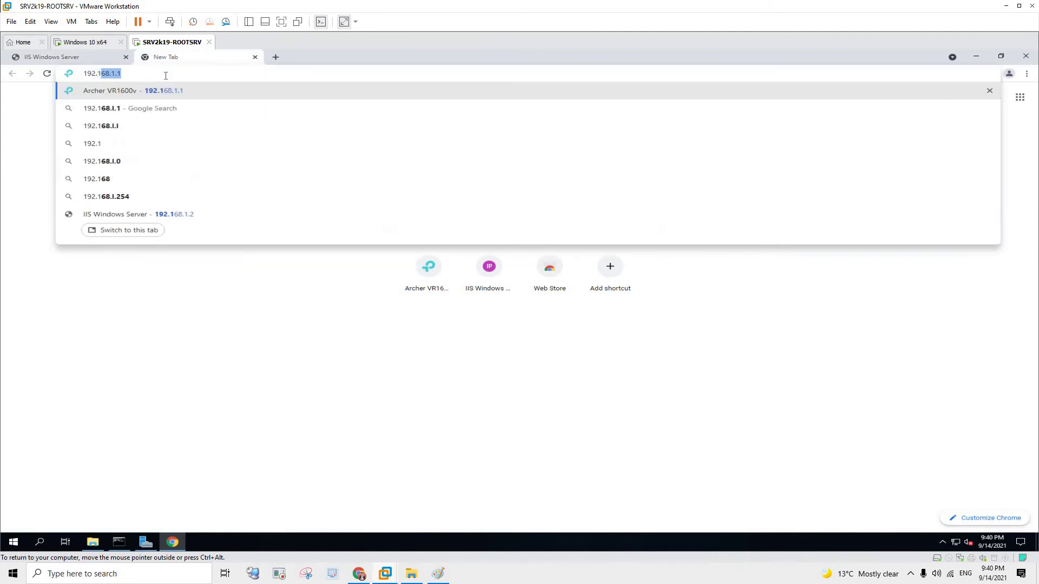
key("Return")
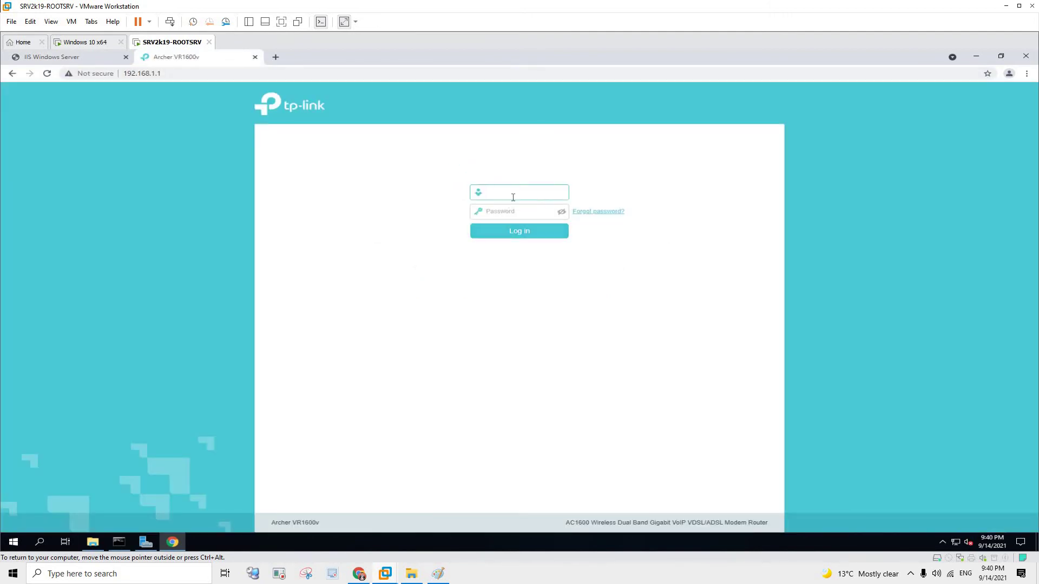
type("admin")
key("Tab")
type("admin")
key("Return")
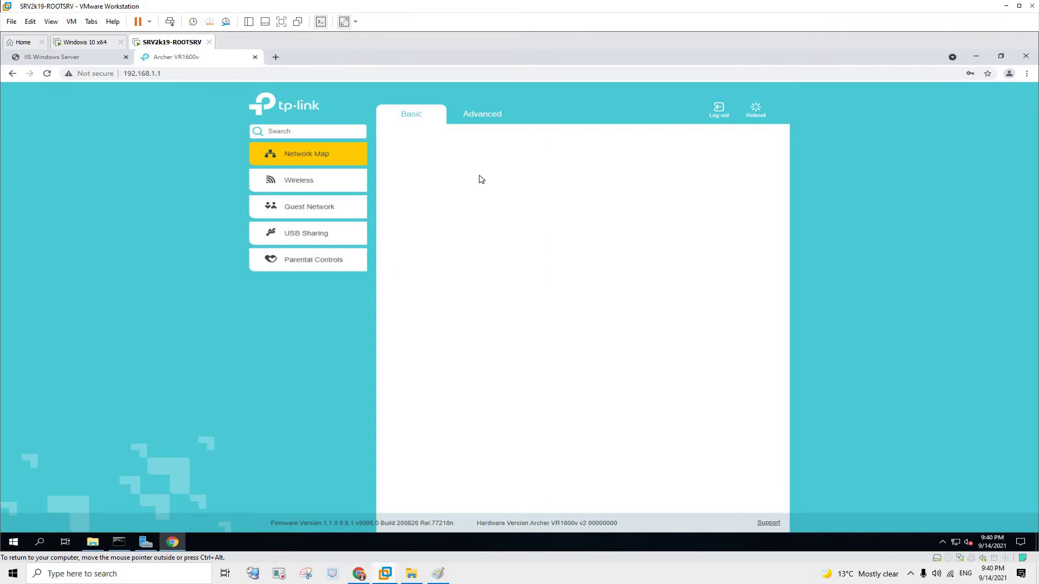
left_click(490, 113)
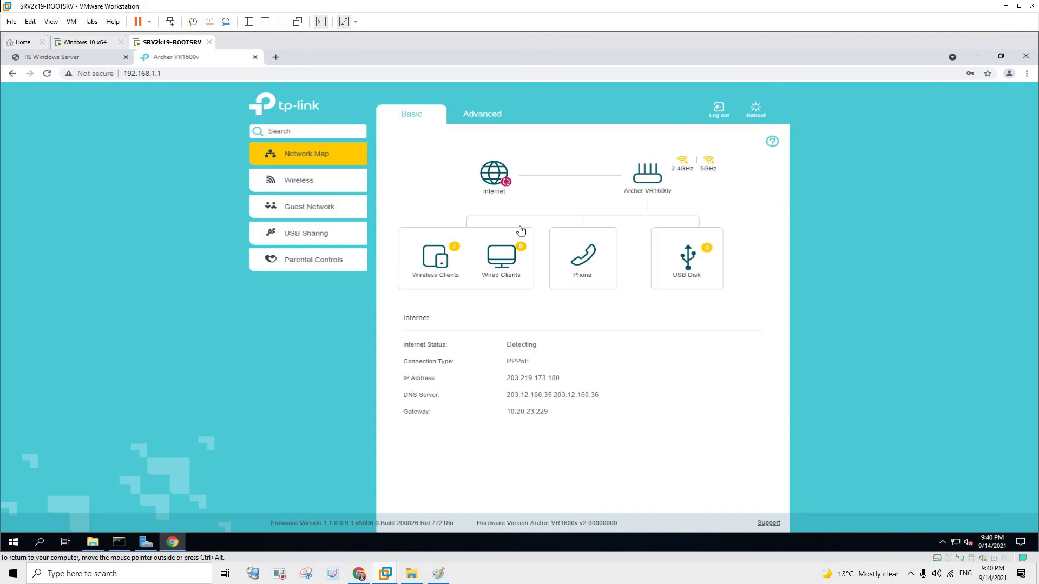
left_click(332, 265)
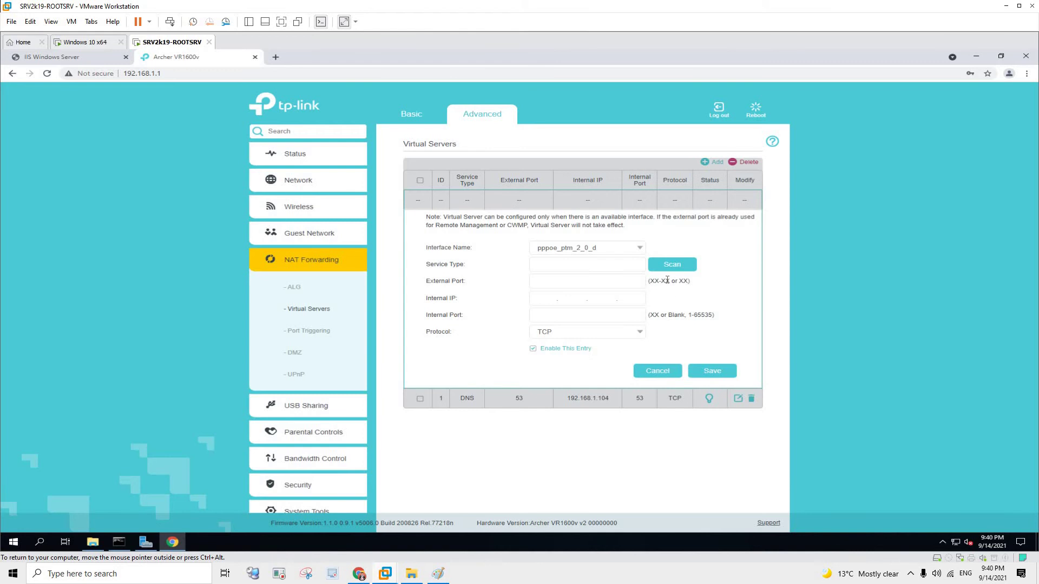
- Pick HTTP from the existing services list, giving external and internal port 80 over TCP
left_click(672, 266)
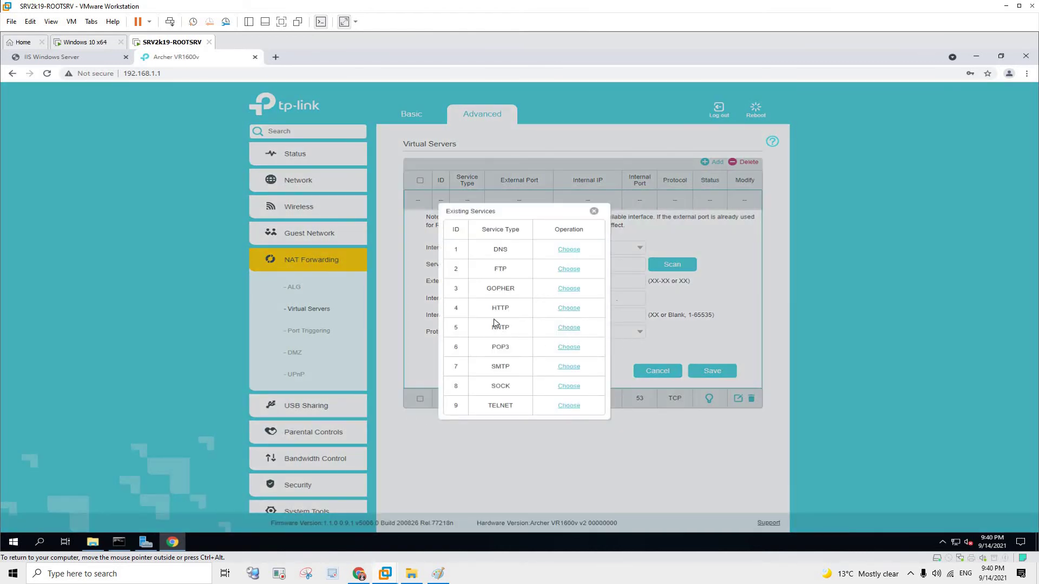
double_click(500, 308)
key("ctrl+Tab")
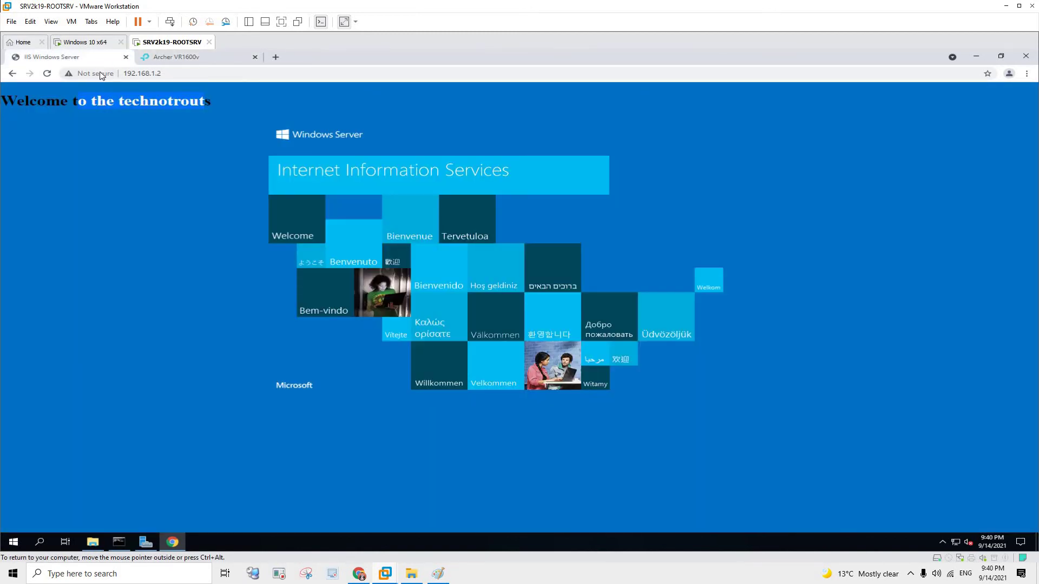
key("ctrl+Tab")
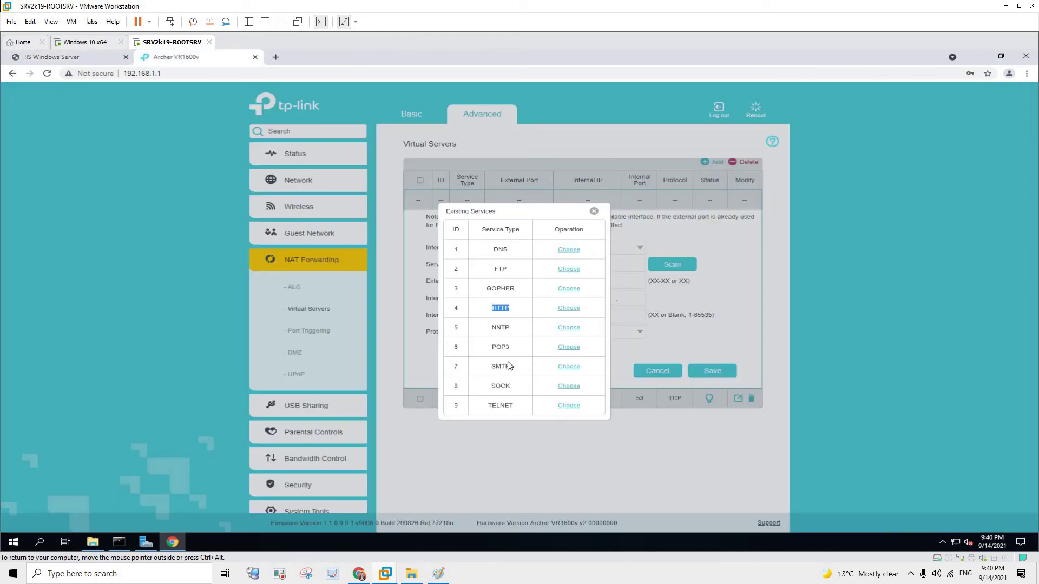
left_click(276, 68)
left_click(276, 58)
type("https port number")
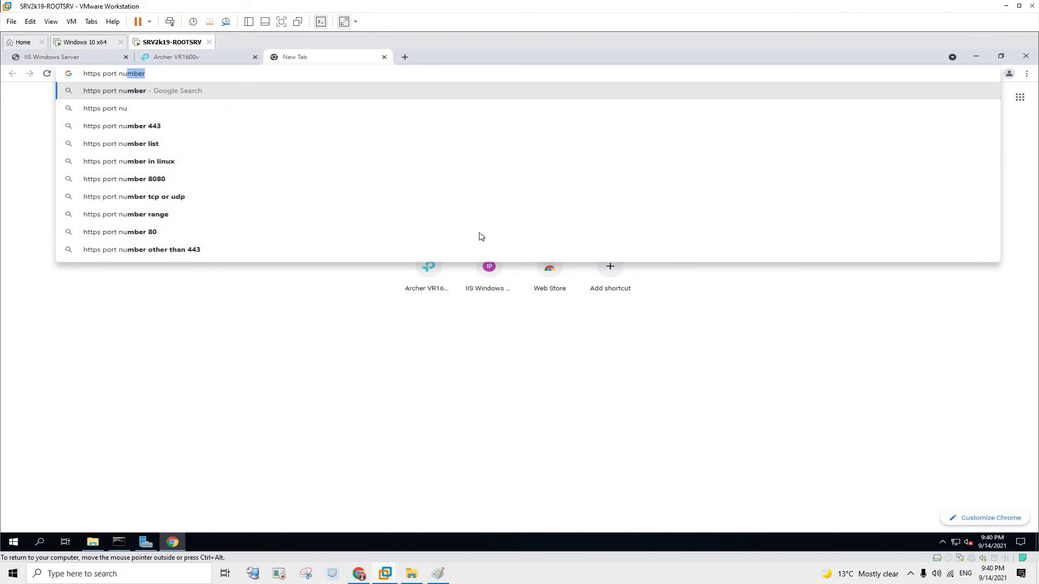
key("ctrl+w")
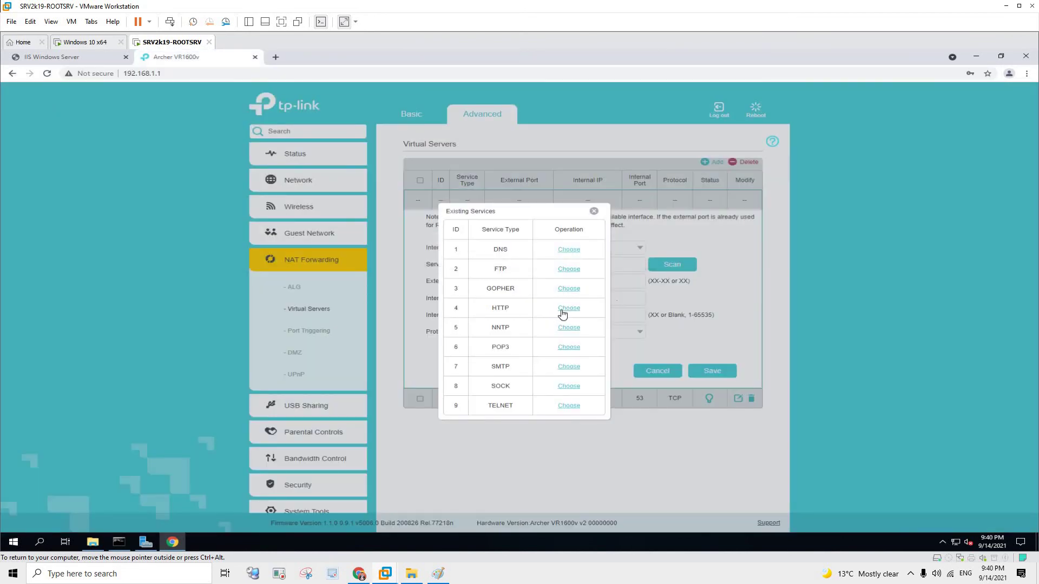
left_click(568, 308)
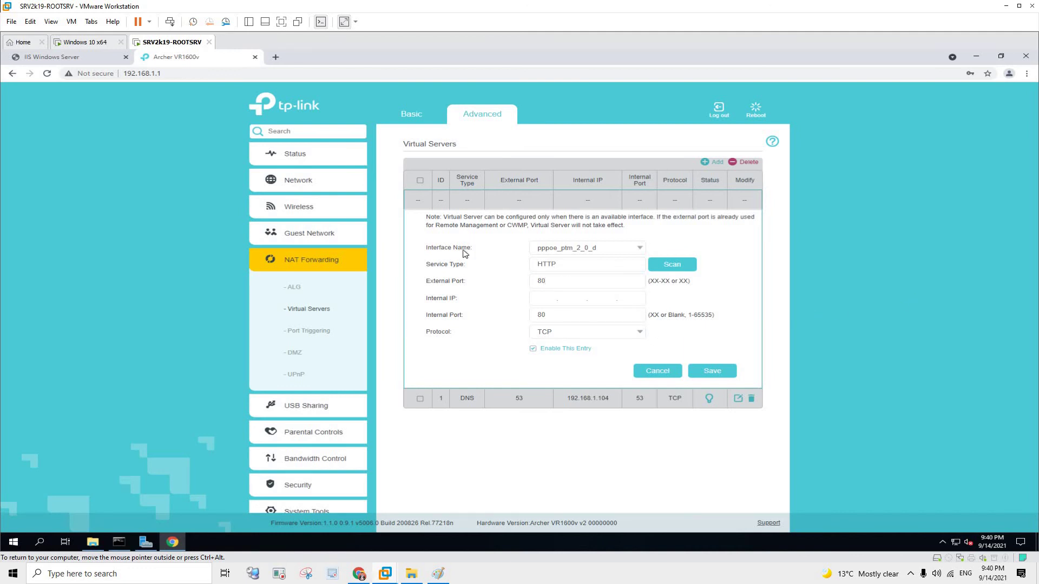
- Check the external port value 80, then look up the server's IPv4 address 192.168.1.2 in the command prompt
left_click(559, 285)
key("ctrl+a")
key("Tab")
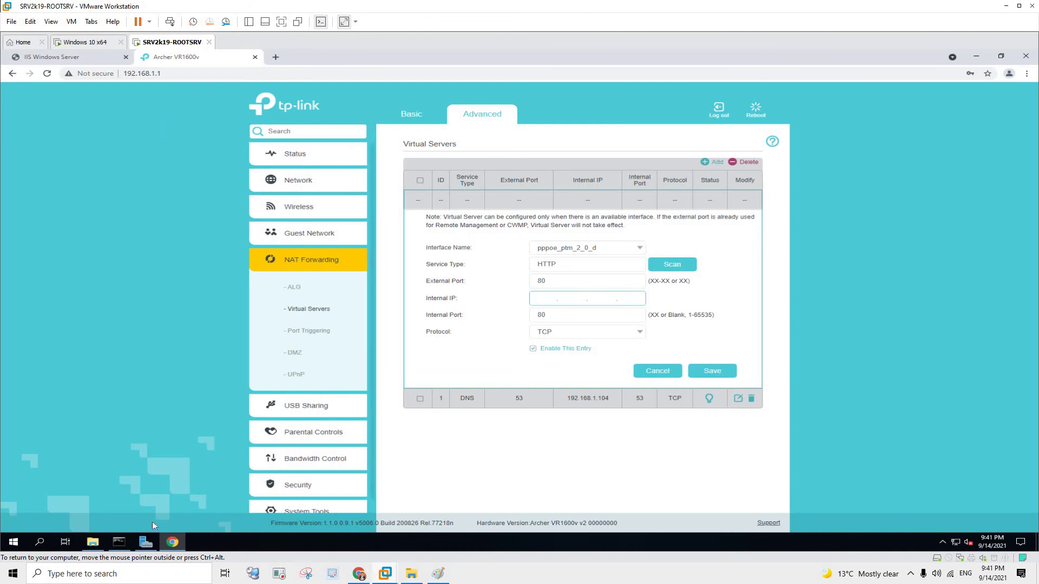
left_click(121, 543)
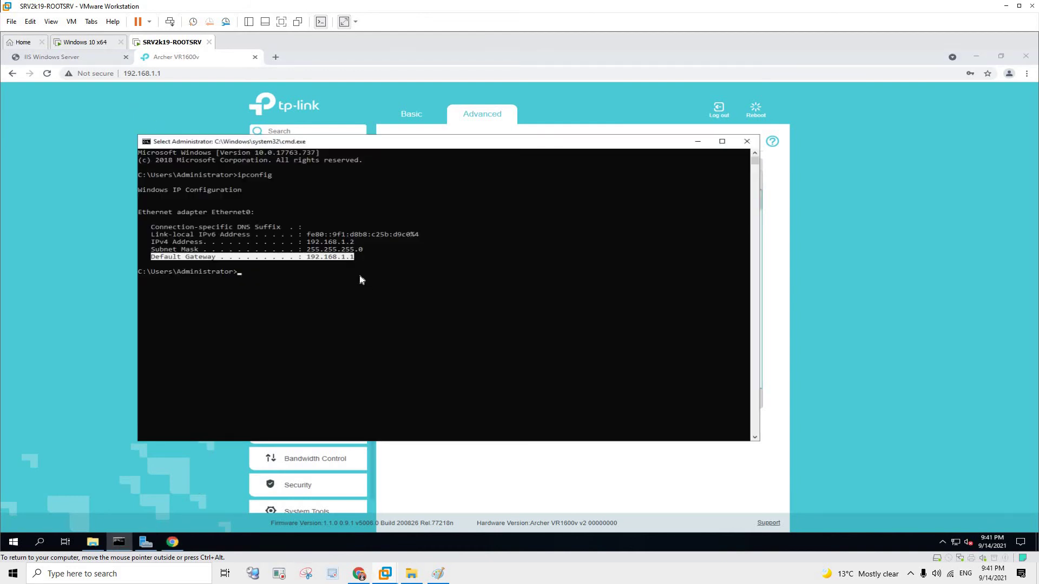
right_click(312, 261)
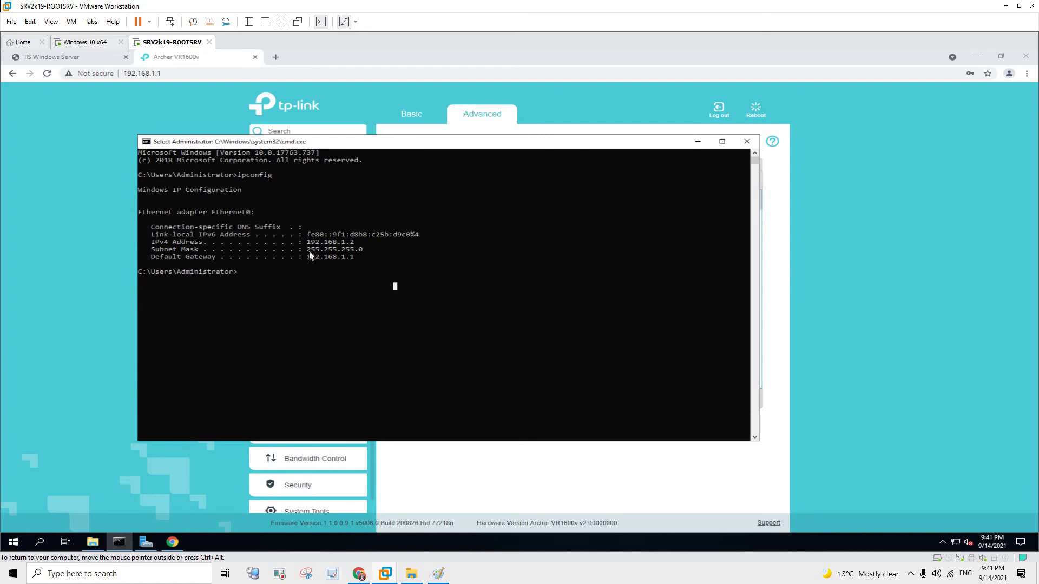
left_click_drag(307, 242, 357, 242)
key("alt+Tab")
- Enter internal IP 192.168.1.2 and save the HTTP virtual server rule
left_click(562, 298)
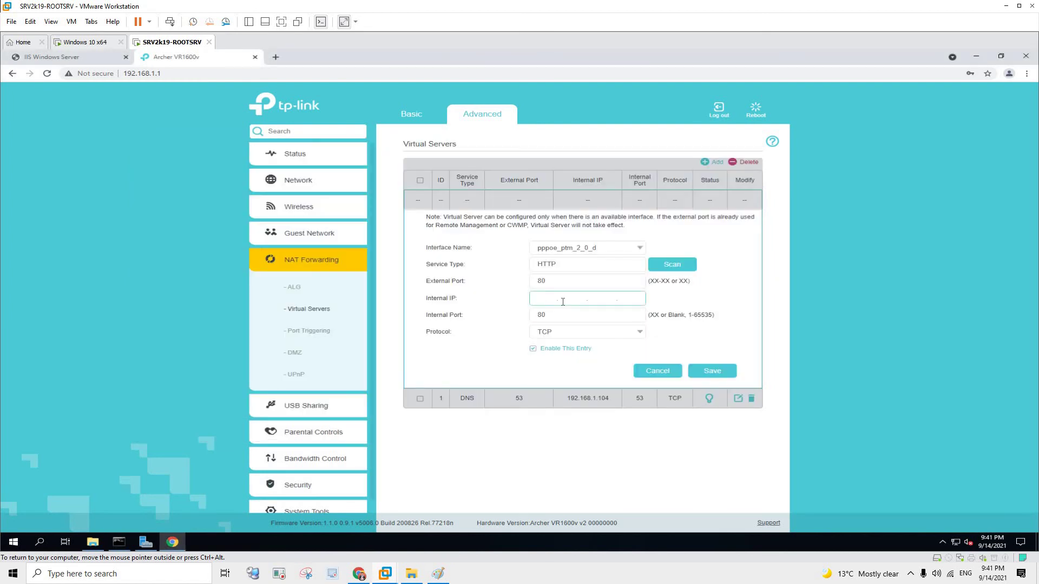
type("192.168.1.2")
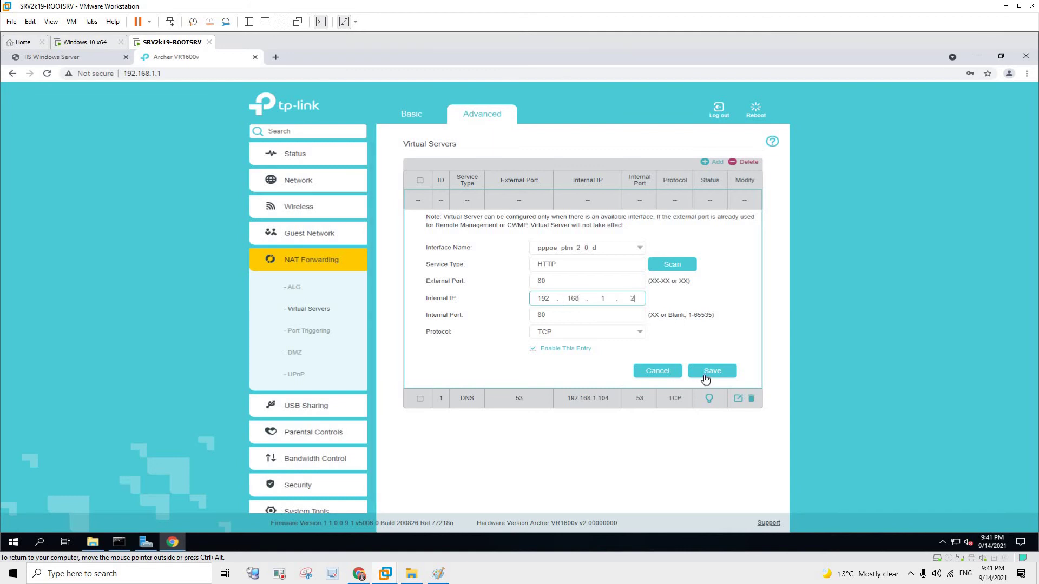
left_click(706, 373)
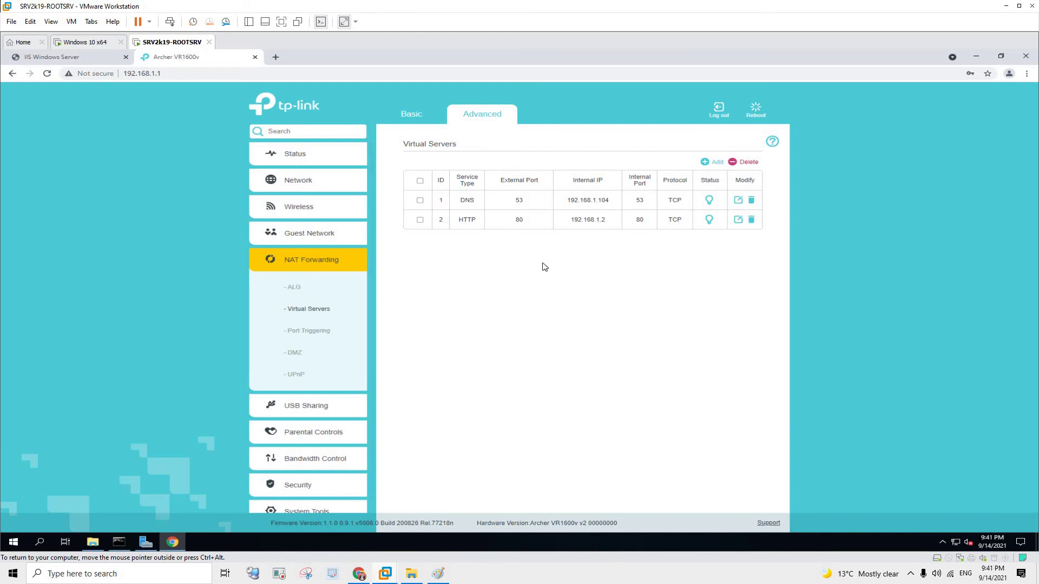
- Glance at the internal IIS page, then shrink and move the VM window aside to reveal the port-forwarding diagram
left_click(94, 59)
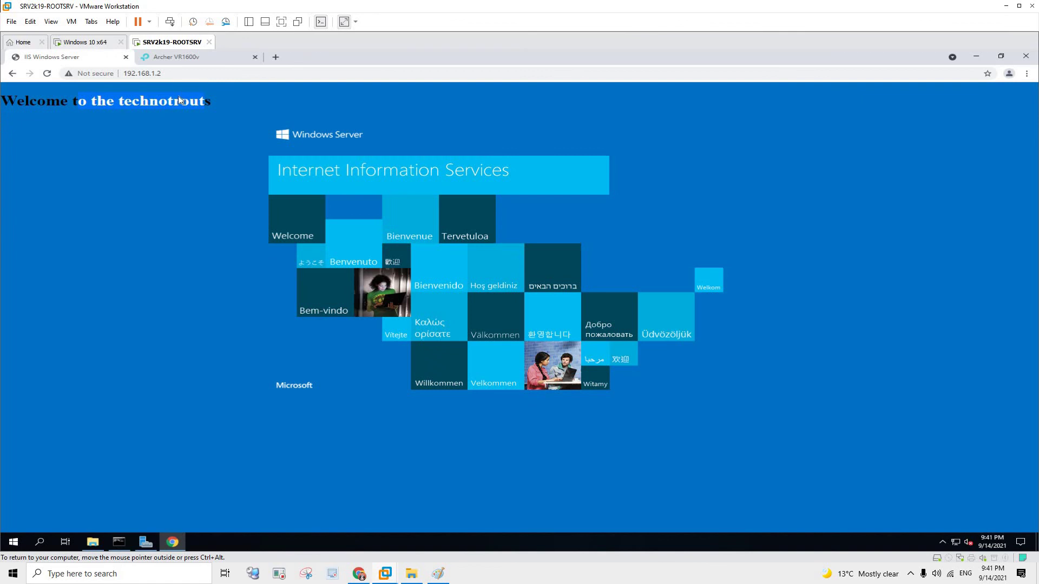
left_click(179, 57)
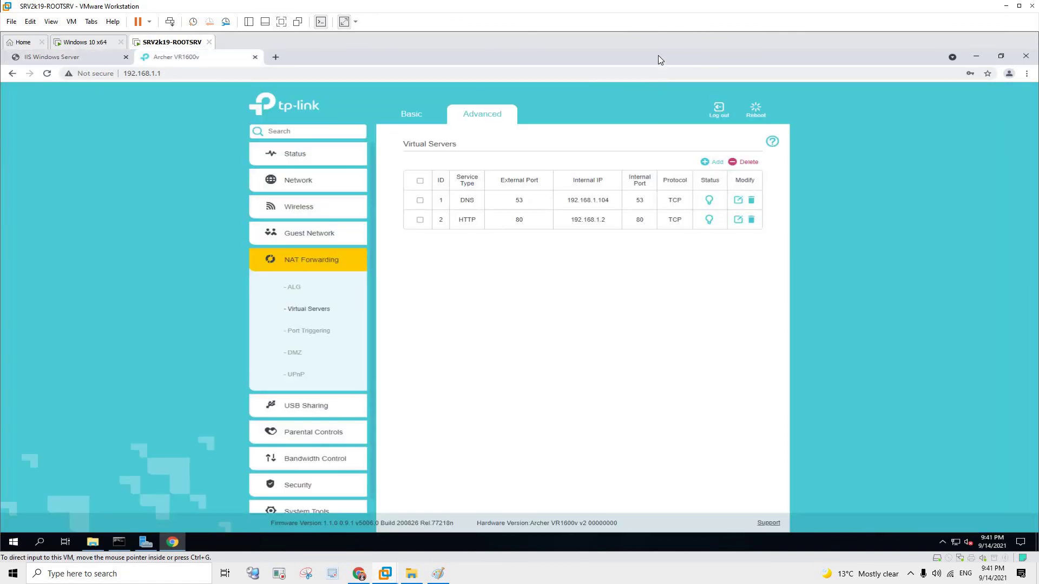
key("super+Down")
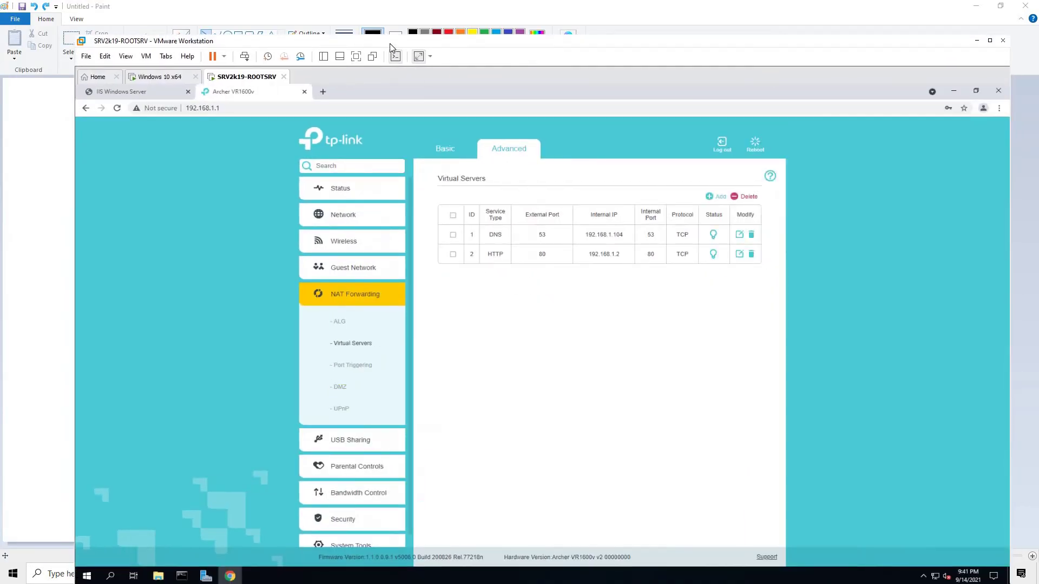
left_click_drag(532, 45, 675, 27)
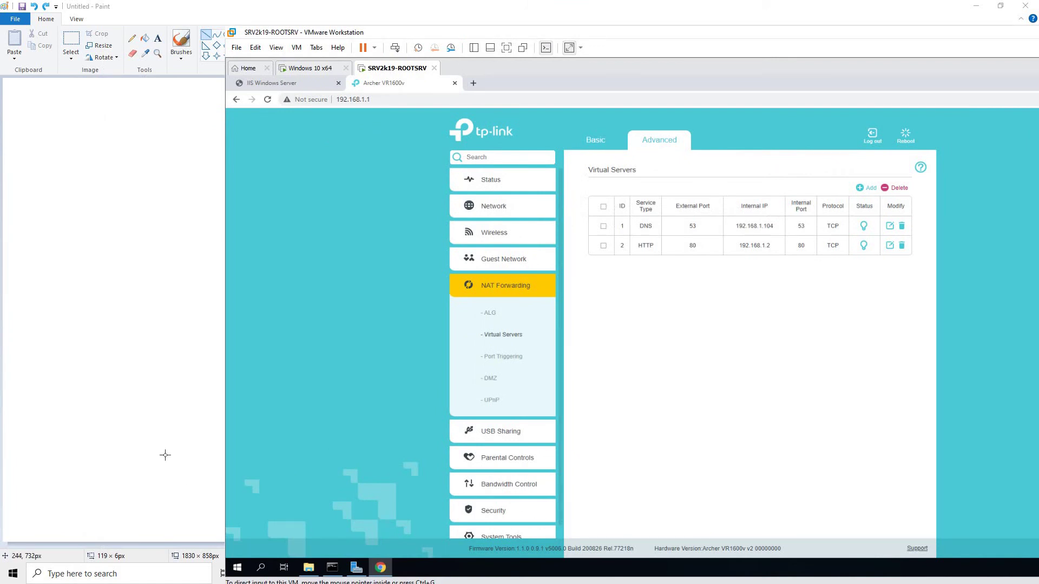
key("alt+Tab")
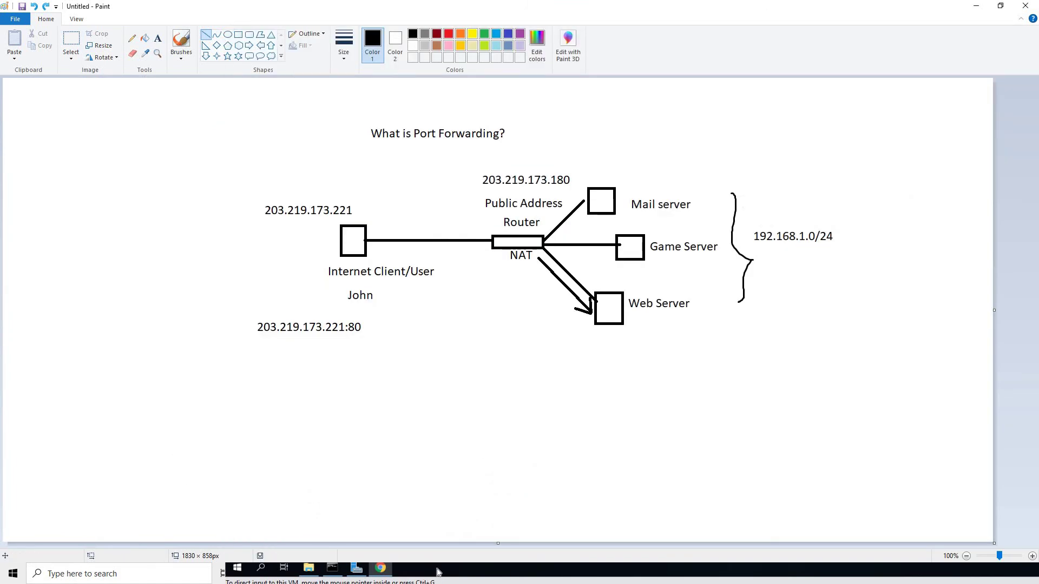
left_click(439, 574)
left_click_drag(455, 38, 885, 42)
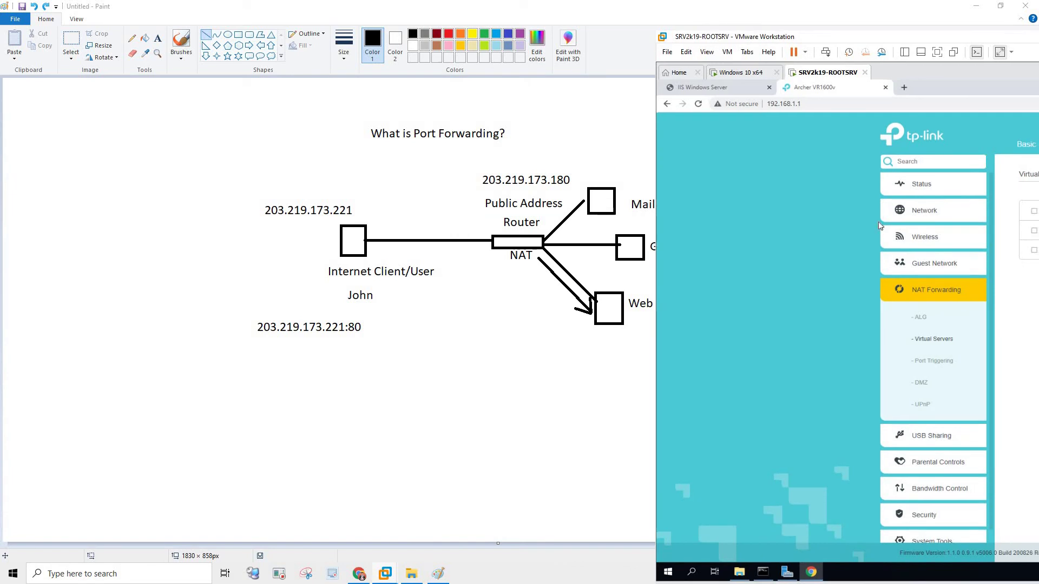
- Launch a new Chrome Incognito window from the taskbar and position it on the host desktop
right_click(359, 573)
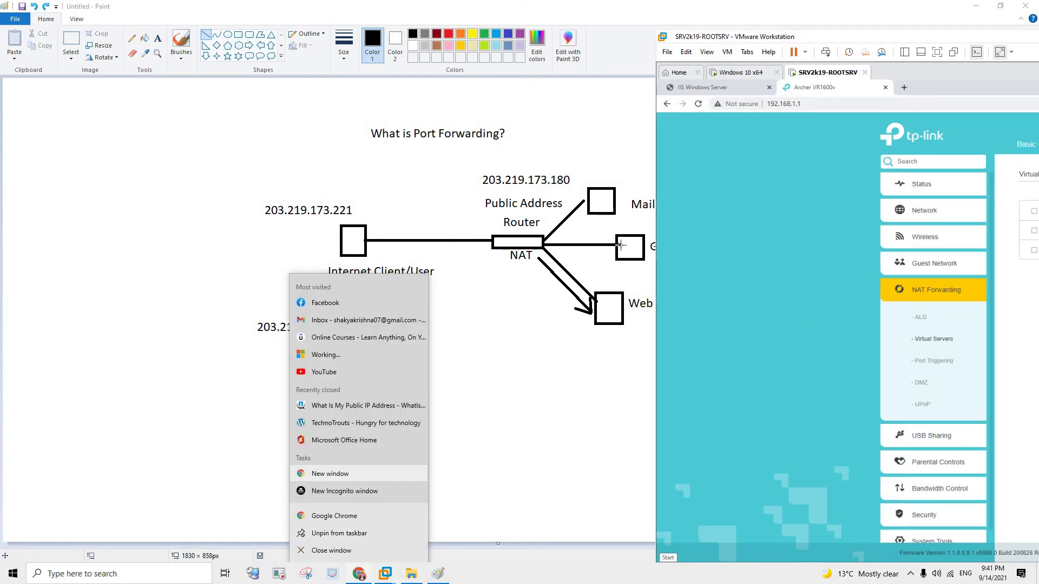
left_click(791, 503)
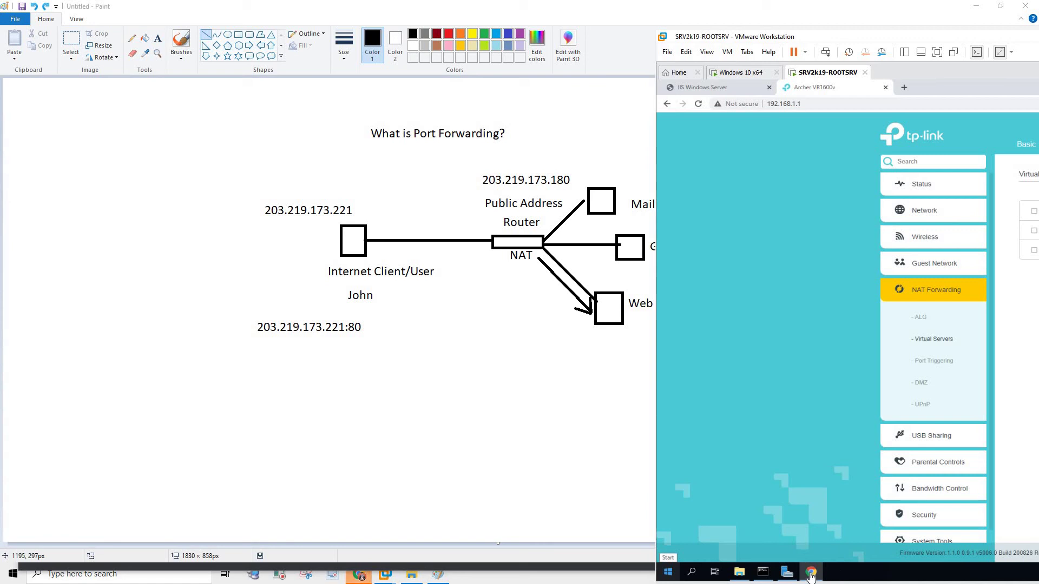
mouse_move(359, 573)
left_click(417, 519)
left_click_drag(378, 166, 358, 165)
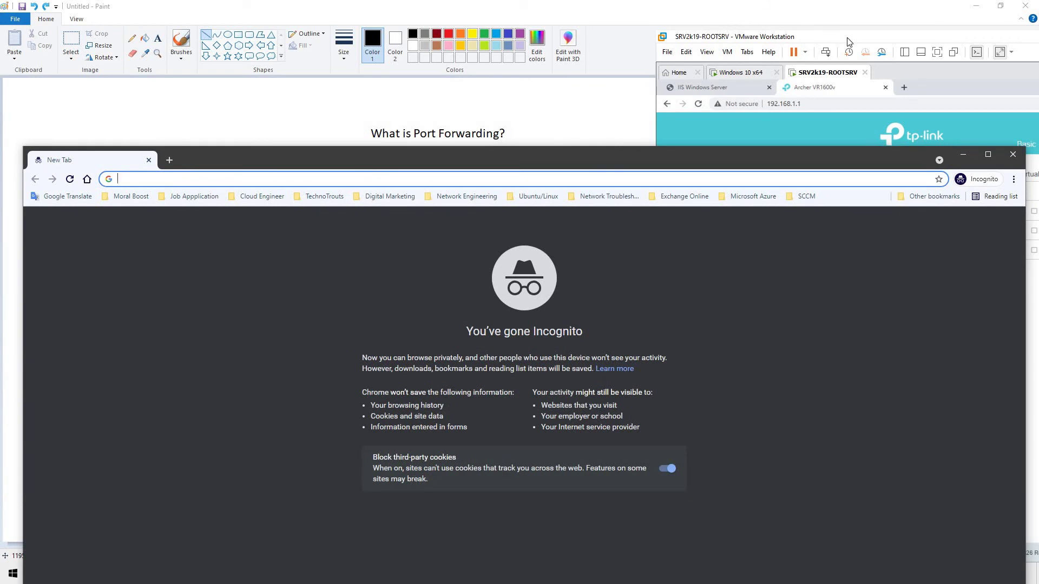
- Maximize the VM and search 'what is my public ip' in a new Chrome tab
left_click_drag(780, 39, 417, 6)
key("super+Up")
key("ctrl+t")
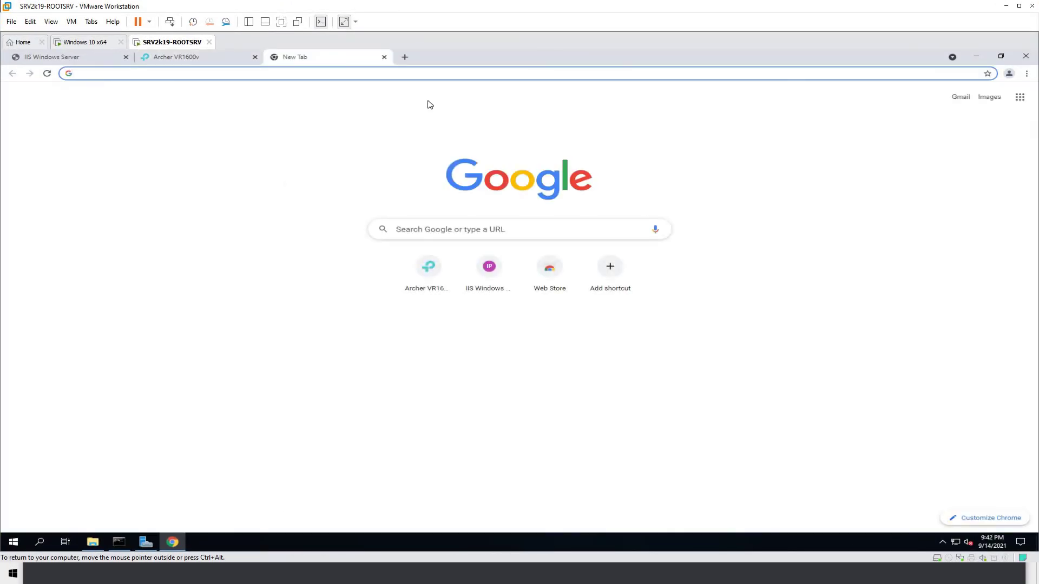
type("ipcon")
key("BackSpace")
key("BackSpace")
key("BackSpace")
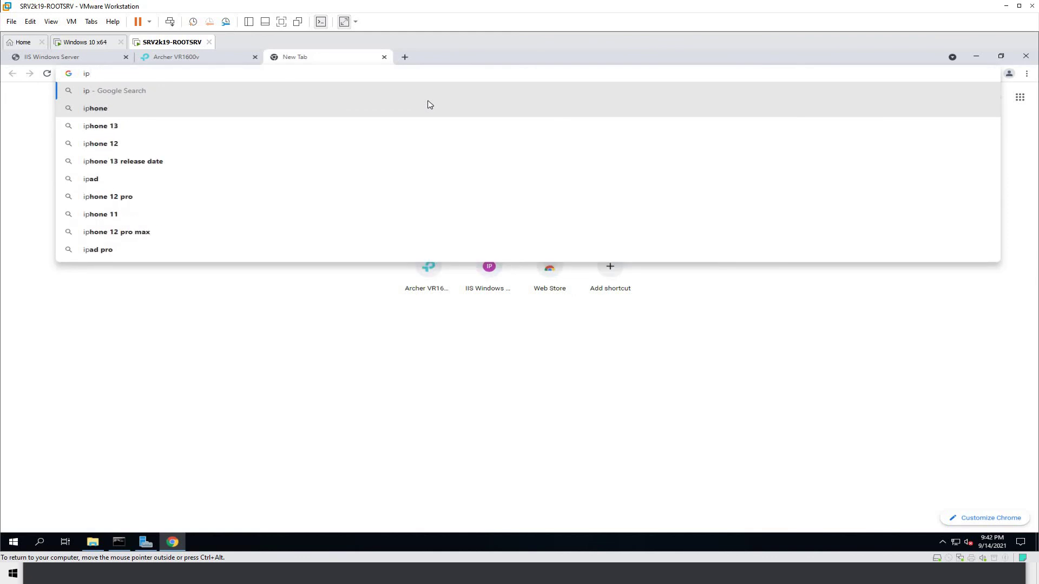
key("BackSpace")
key("BackSpace")
type("what is ")
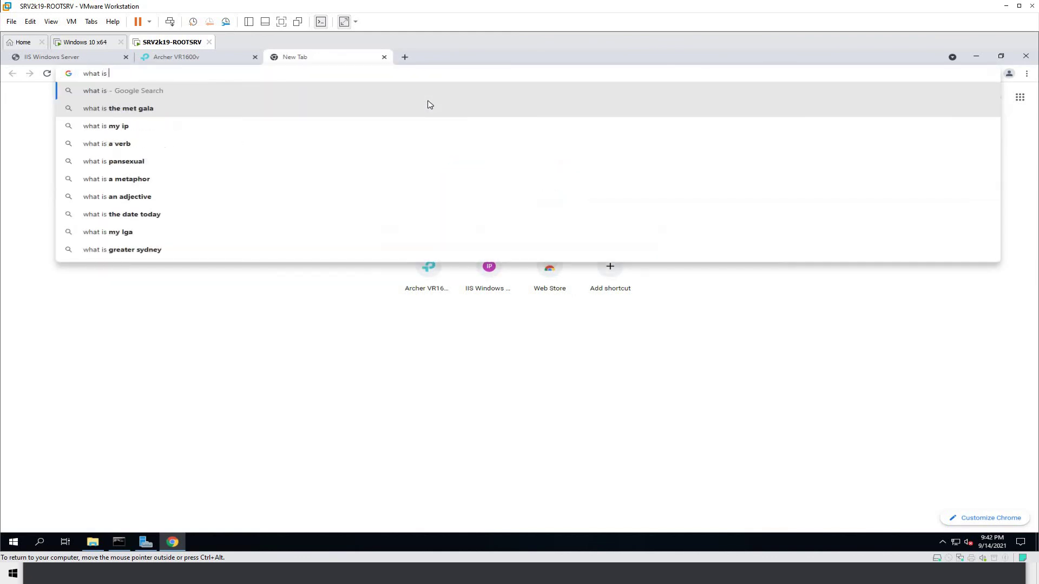
type("my public ip")
key("Return")
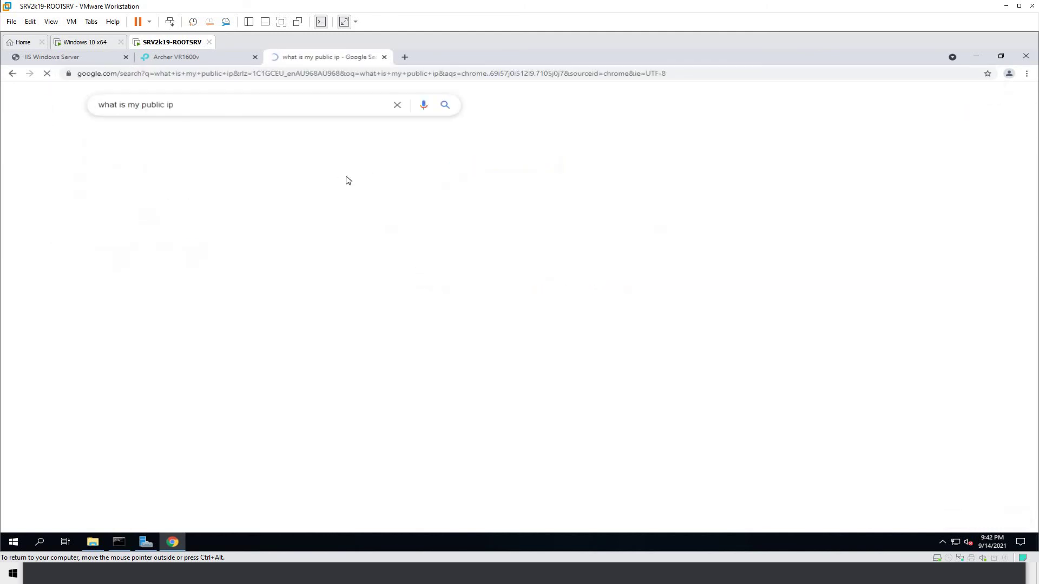
left_click(237, 174)
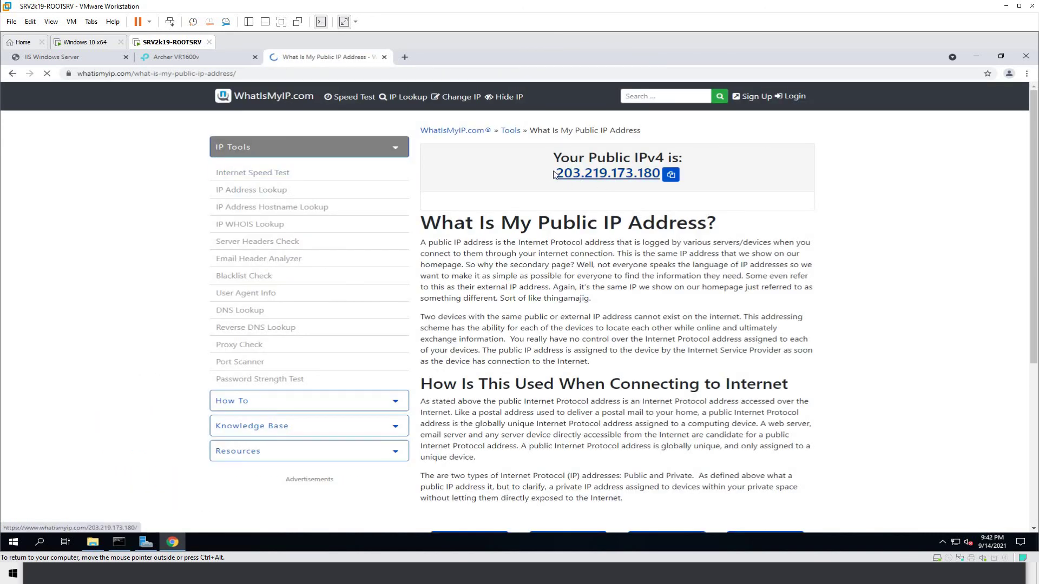
double_click(608, 171)
left_click(670, 177)
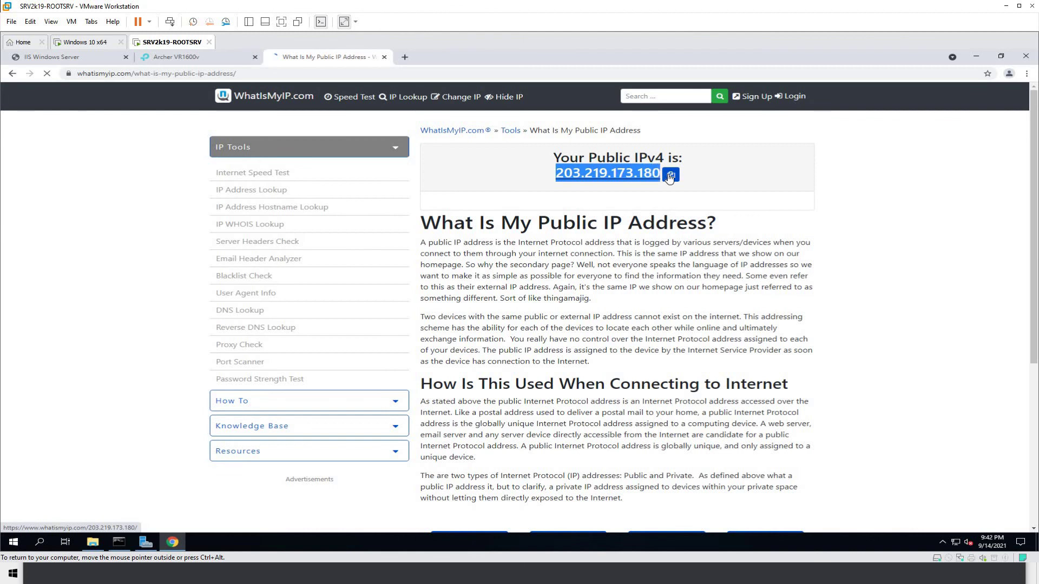
left_click(670, 177)
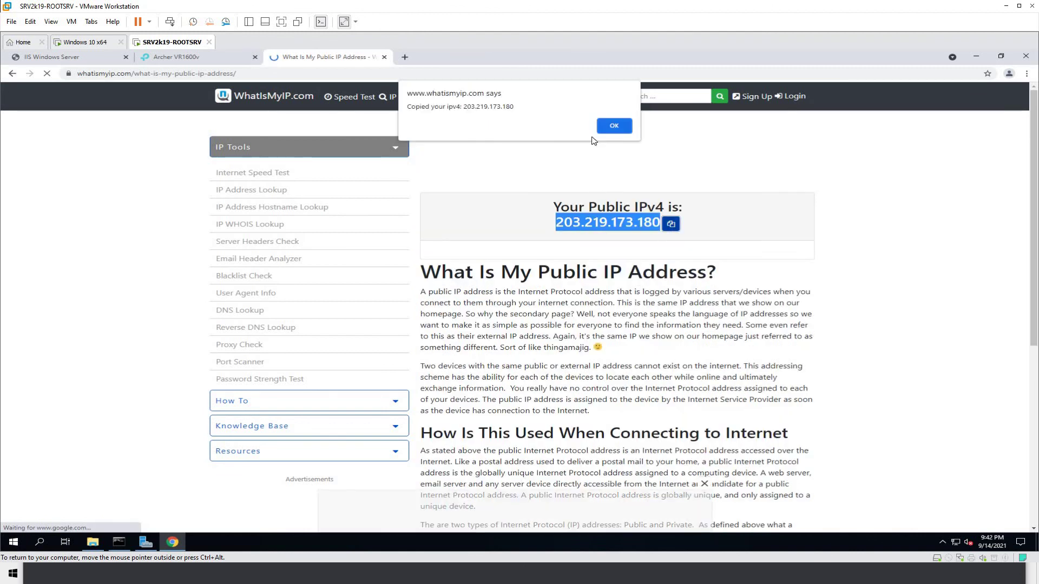
left_click(614, 125)
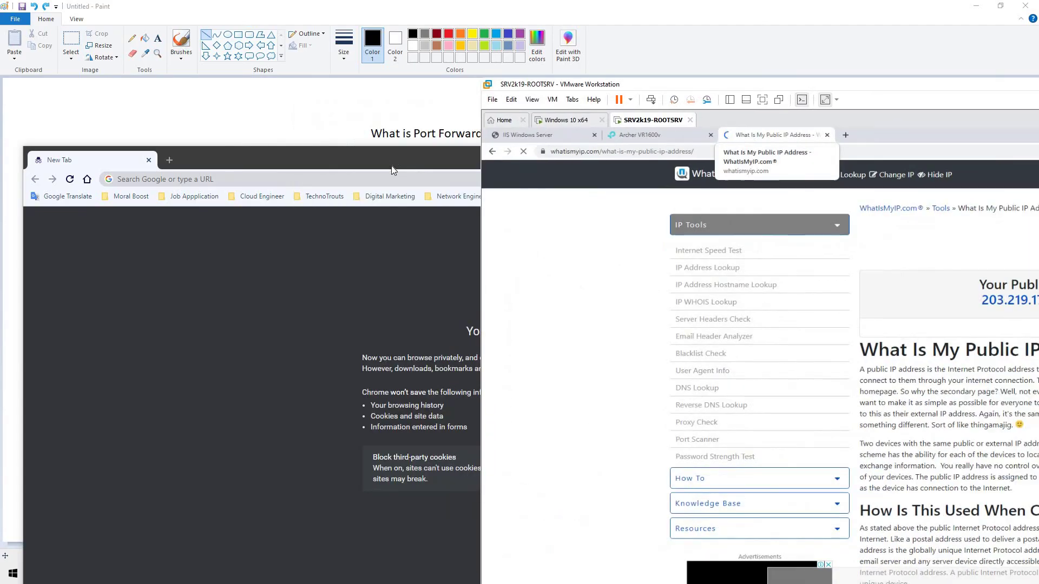
left_click(368, 176)
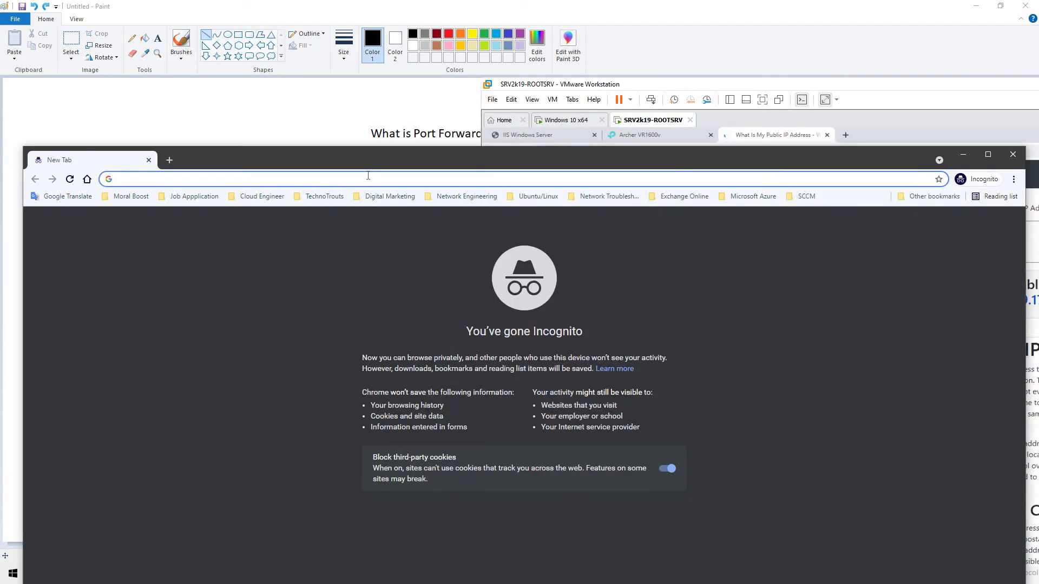
key("ctrl+v")
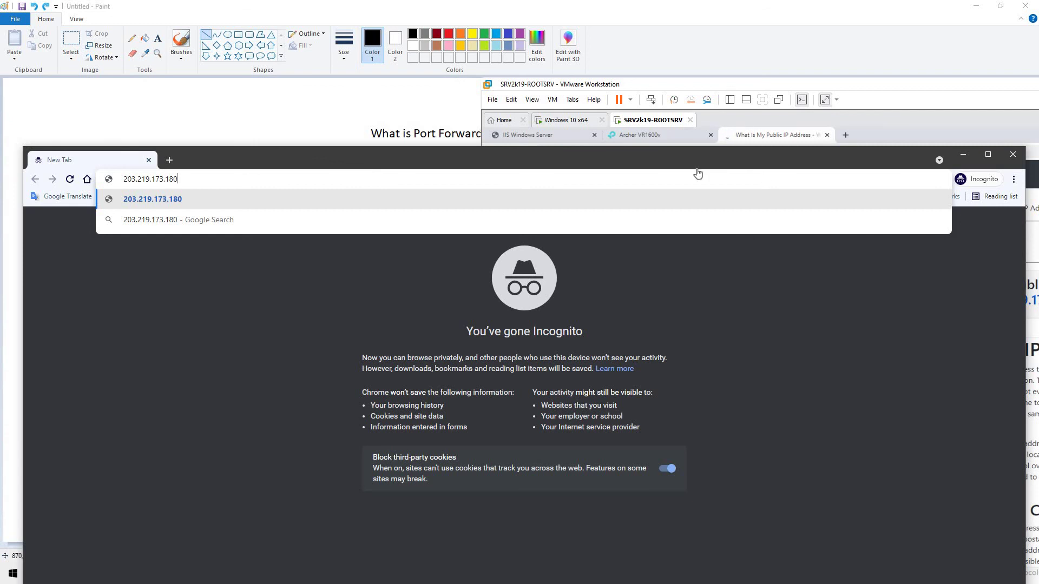
left_click(527, 142)
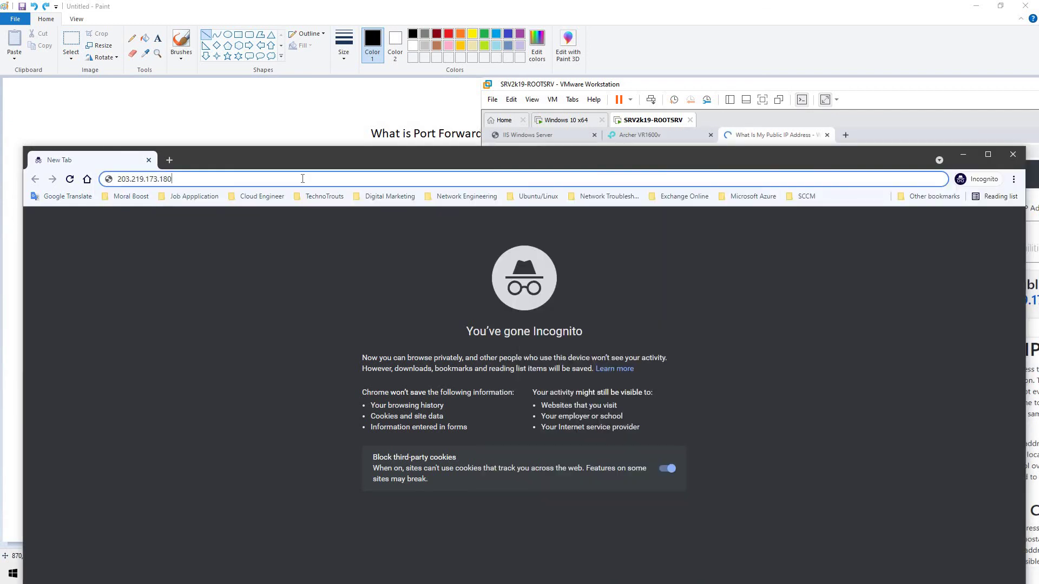
left_click(302, 179)
key("Return")
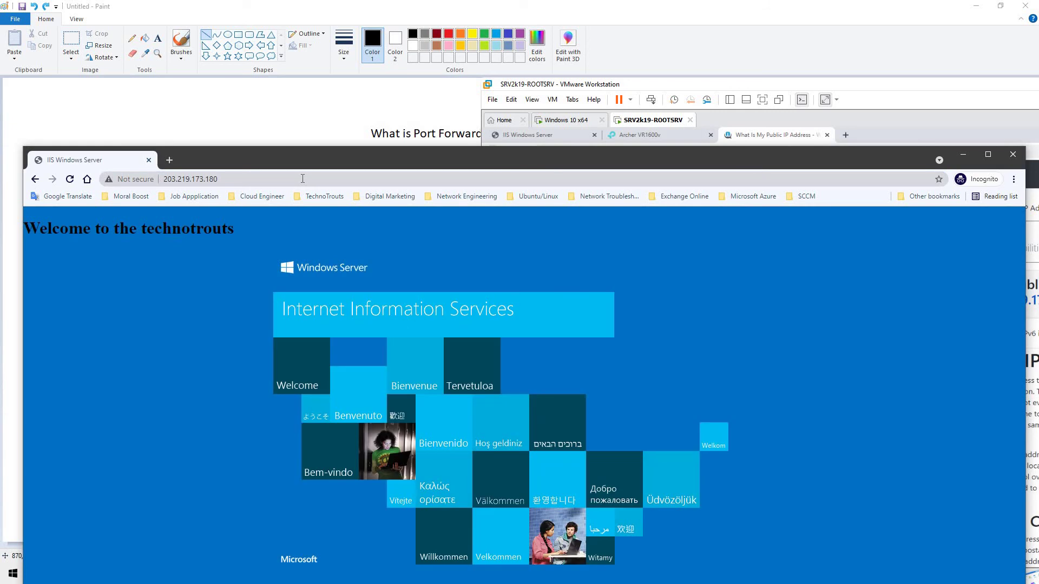
left_click(327, 180)
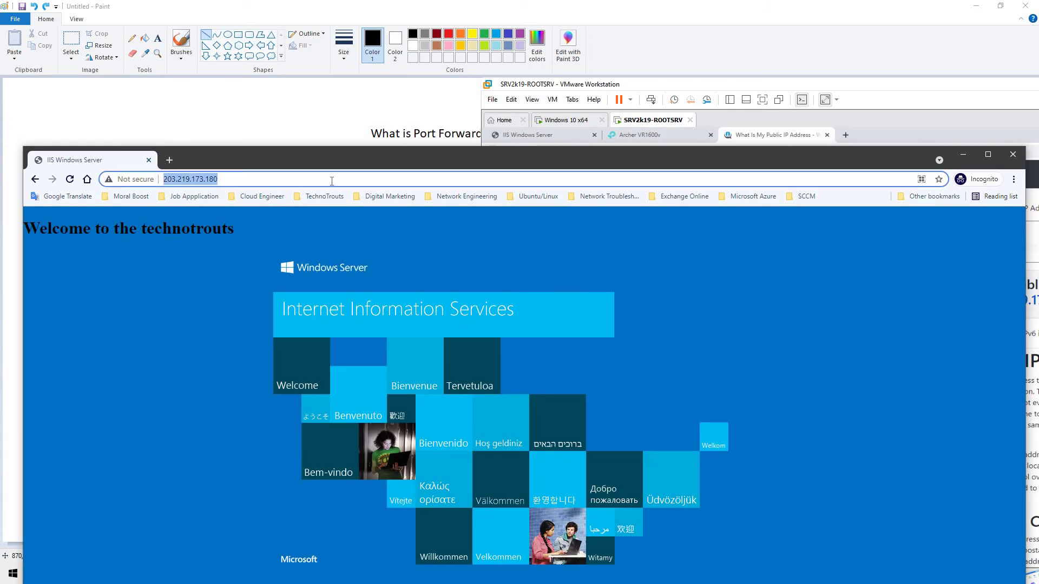
left_click(332, 181)
- Place the incognito window beside the diagram and compare with the internal 192.168.1.2 IIS page
left_click_drag(366, 160, 396, 278)
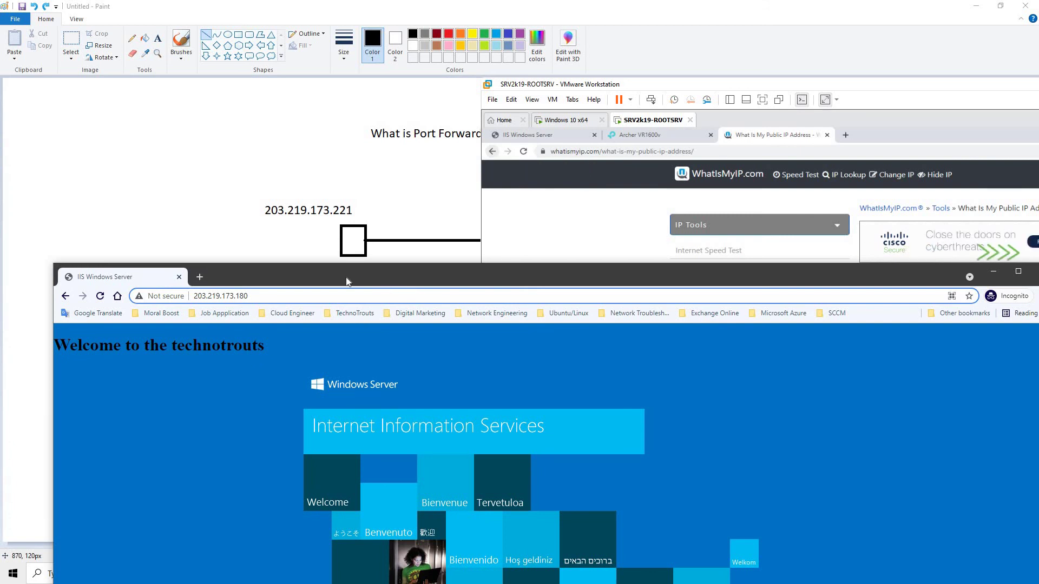
left_click_drag(346, 281, 305, 270)
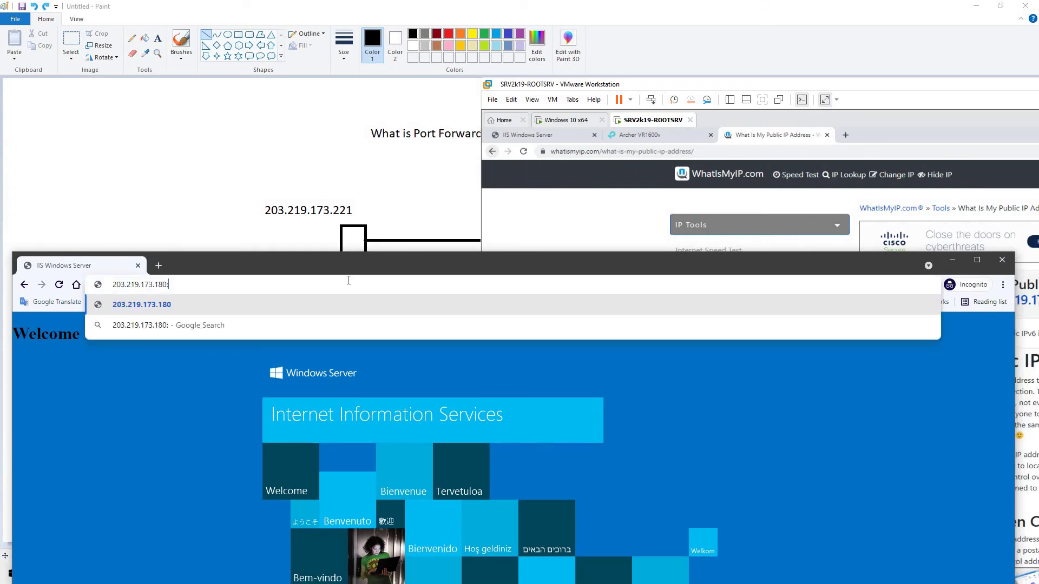
key("Return")
left_click_drag(411, 38, 485, 231)
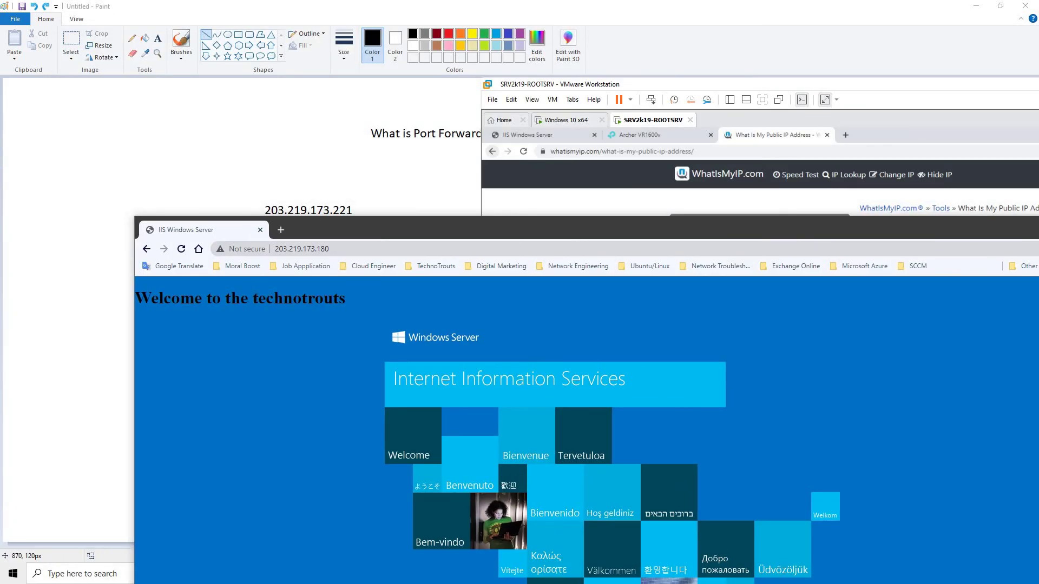
left_click_drag(298, 258, 300, 287)
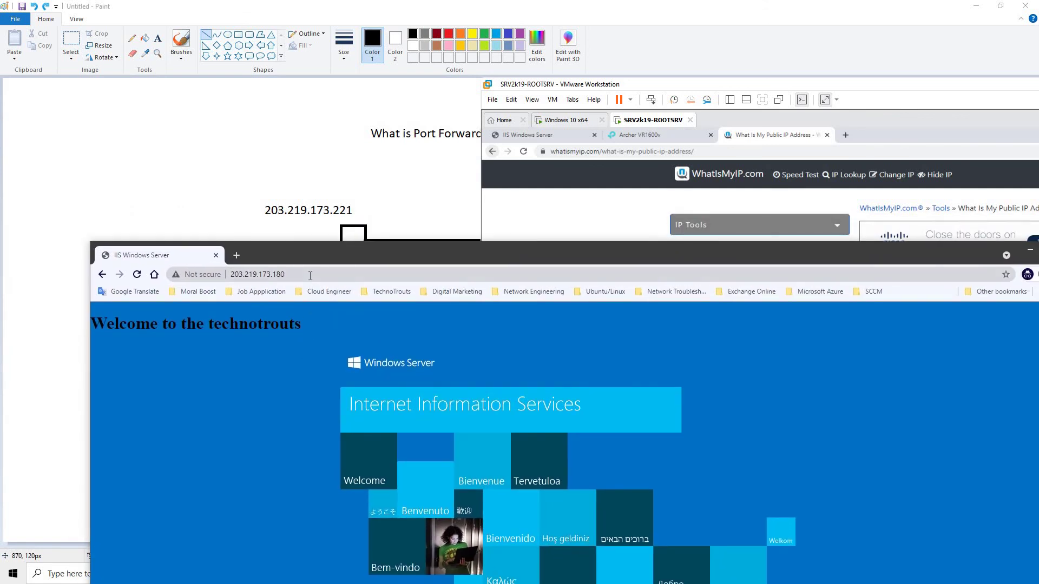
left_click_drag(552, 86, 476, 80)
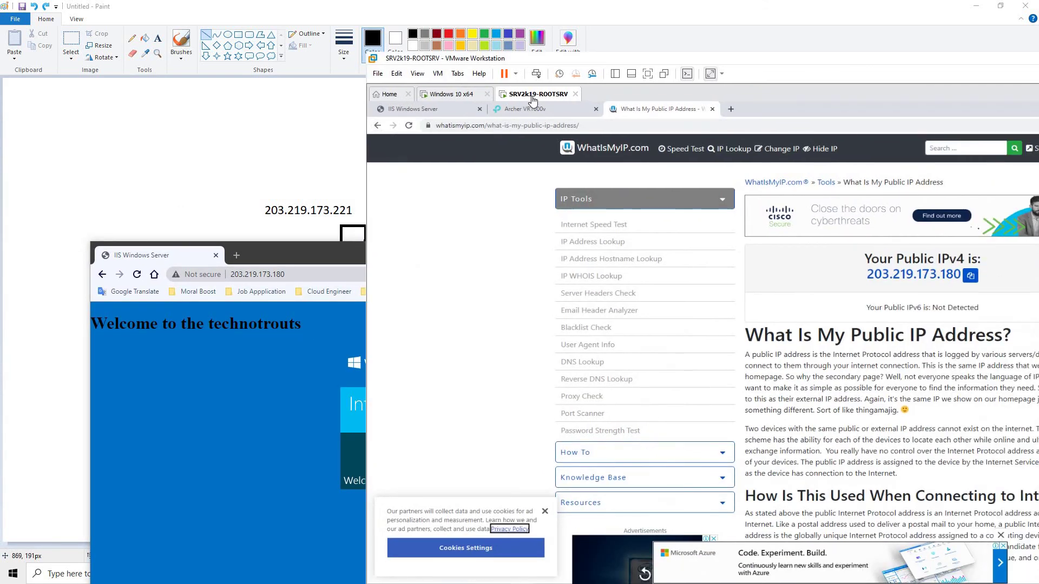
left_click(431, 111)
left_click(579, 333)
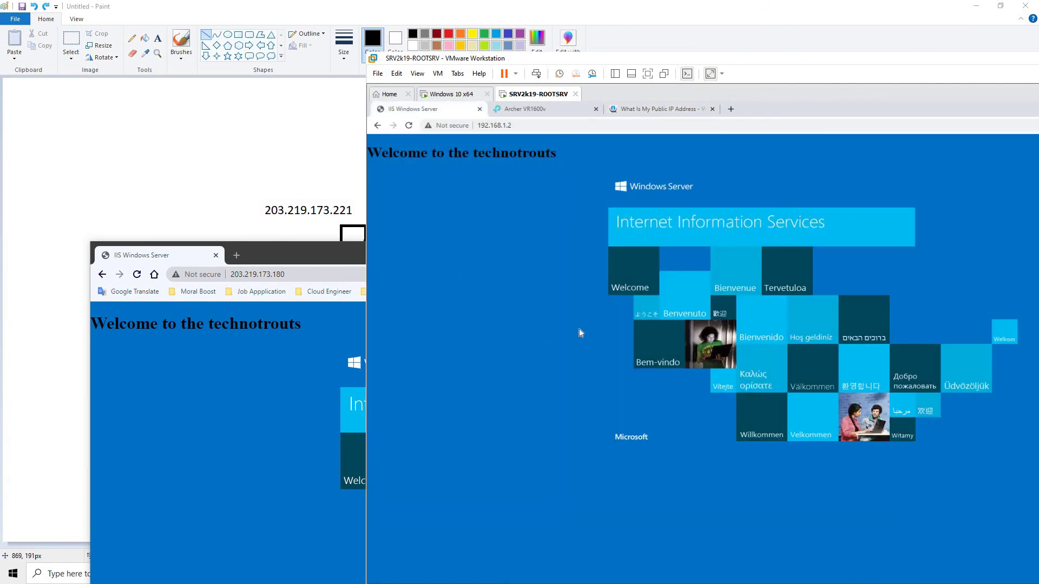